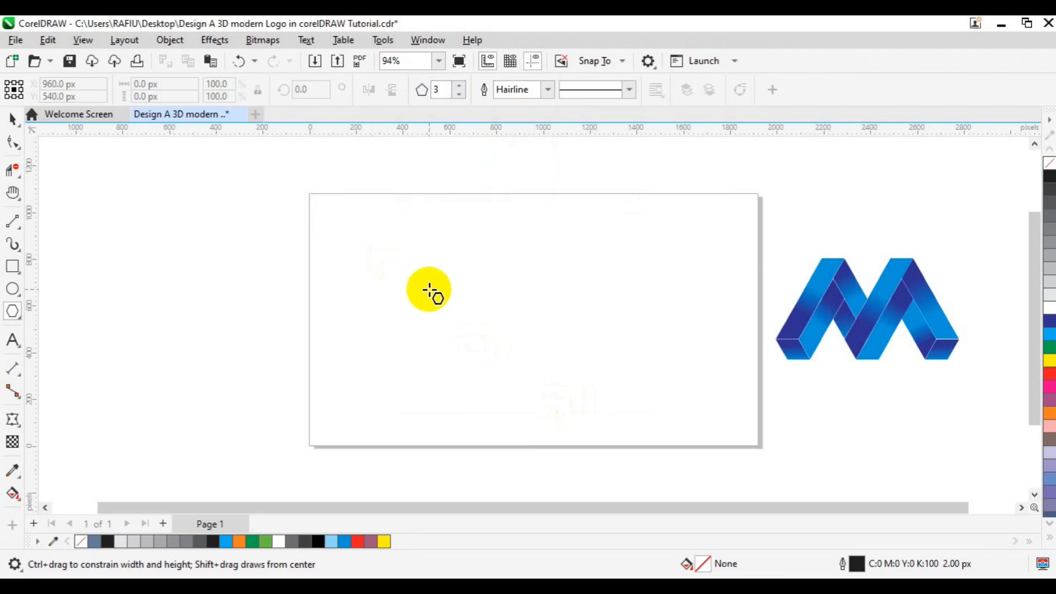
Step: Draw a three-sided polygon about 224 px wide and 194 px high near the page's left side
left_click_drag(421, 285, 378, 289)
key("space")
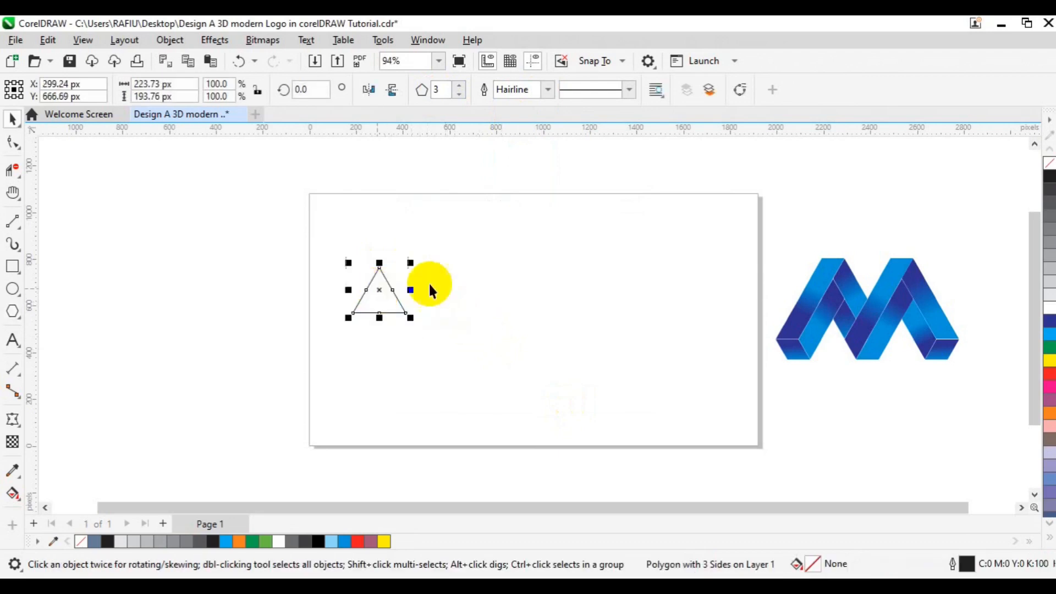
left_click(391, 290)
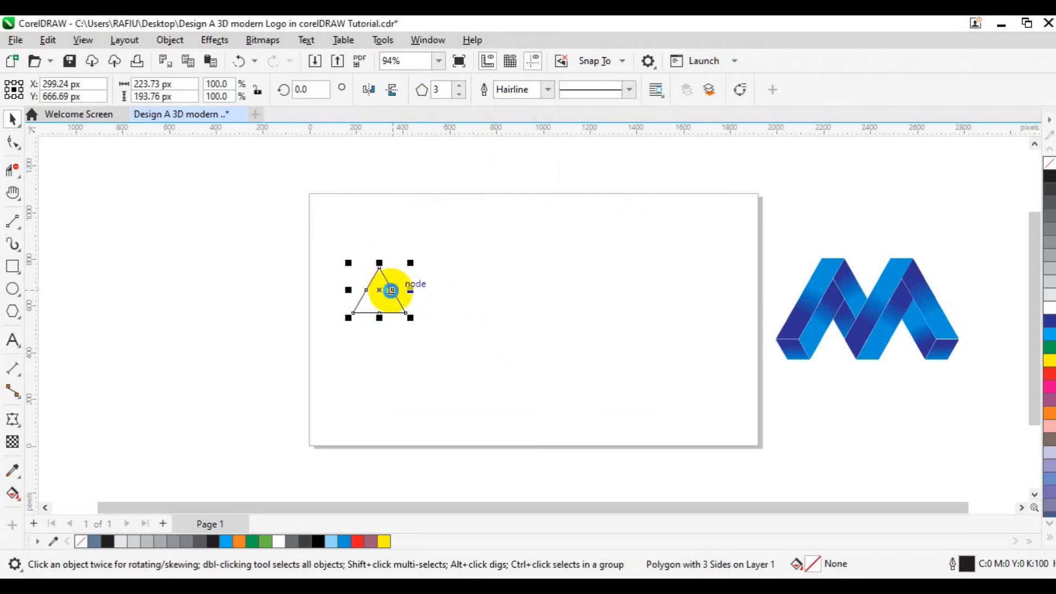
Step: Duplicate the triangle, flip the copy vertically and fit it against the original's right slanted edge
left_click_drag(391, 290, 392, 301)
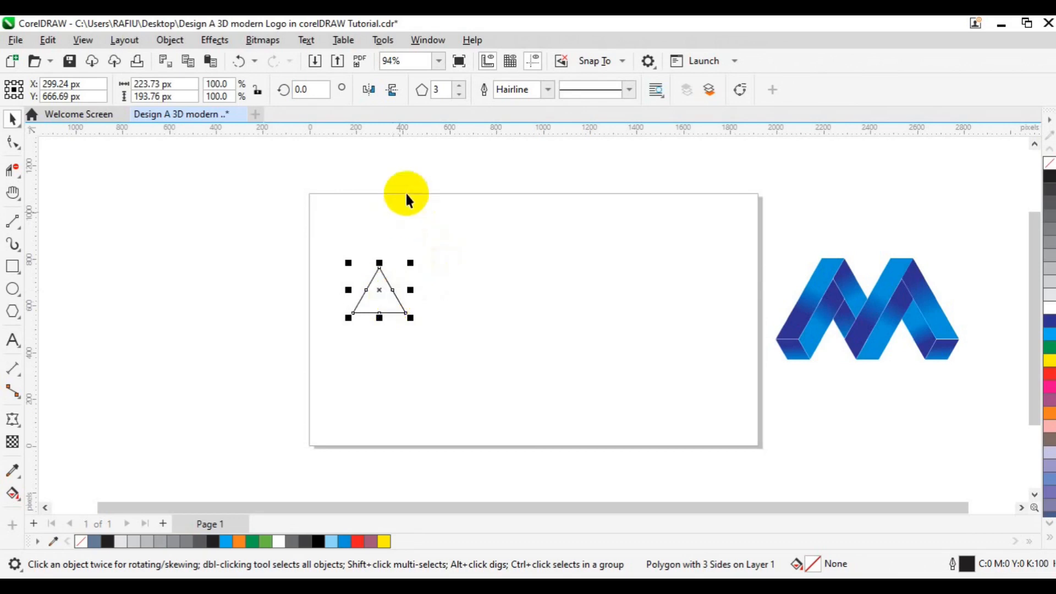
left_click(392, 93)
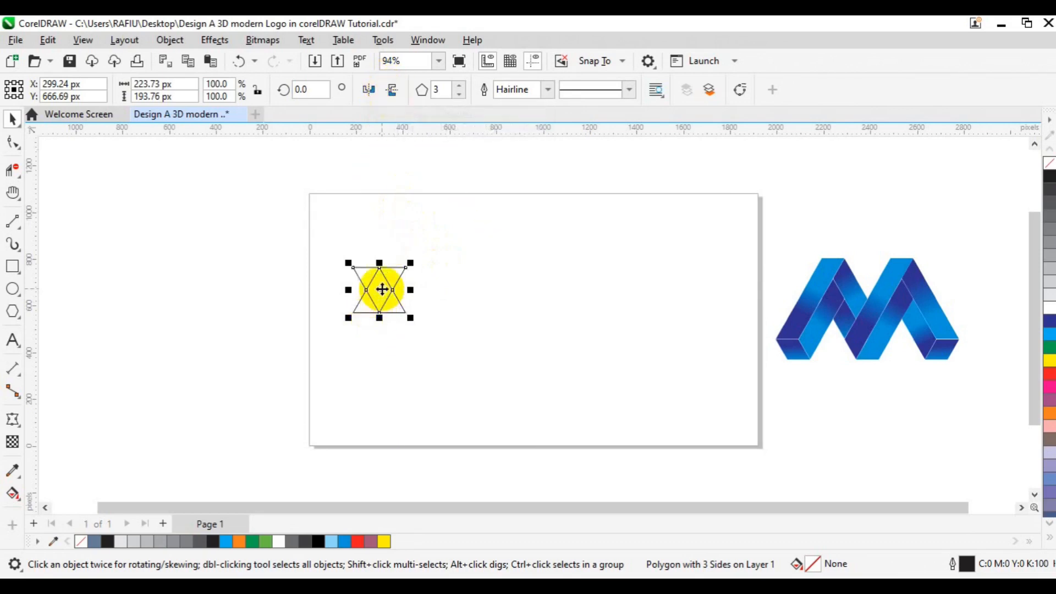
left_click_drag(381, 290, 406, 287)
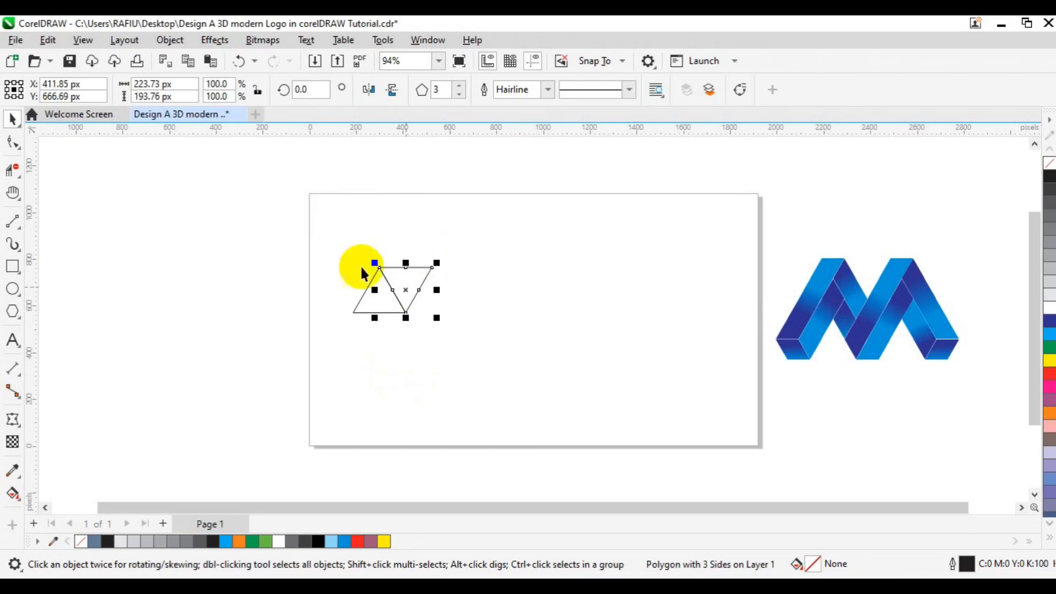
left_click(396, 353)
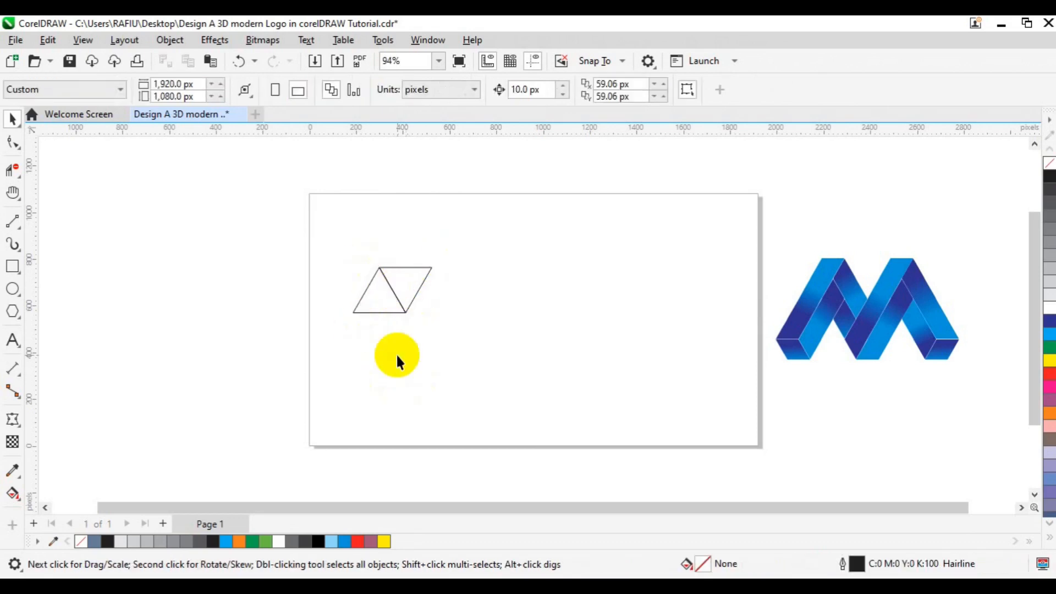
key("ctrl+z")
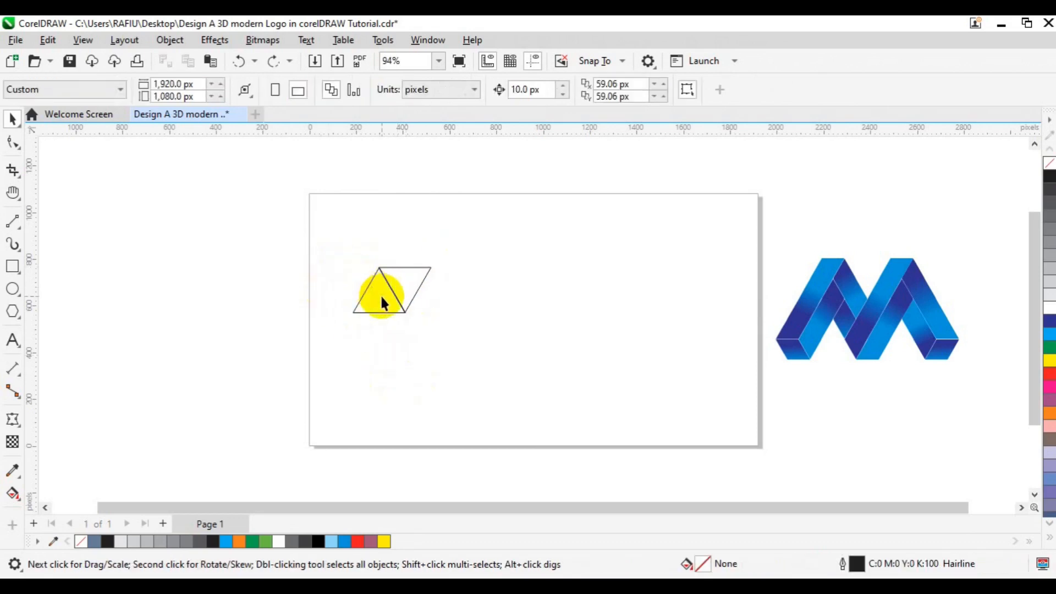
Step: Copy the pair of triangles edge to edge beside the original pair on the right
left_click_drag(340, 263, 481, 322)
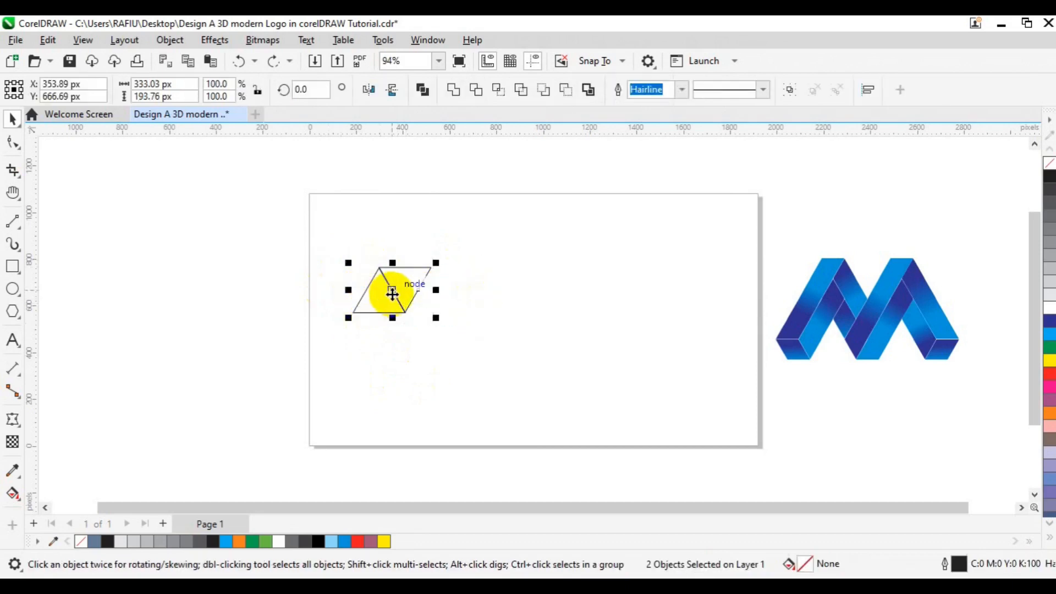
left_click_drag(392, 292, 440, 293)
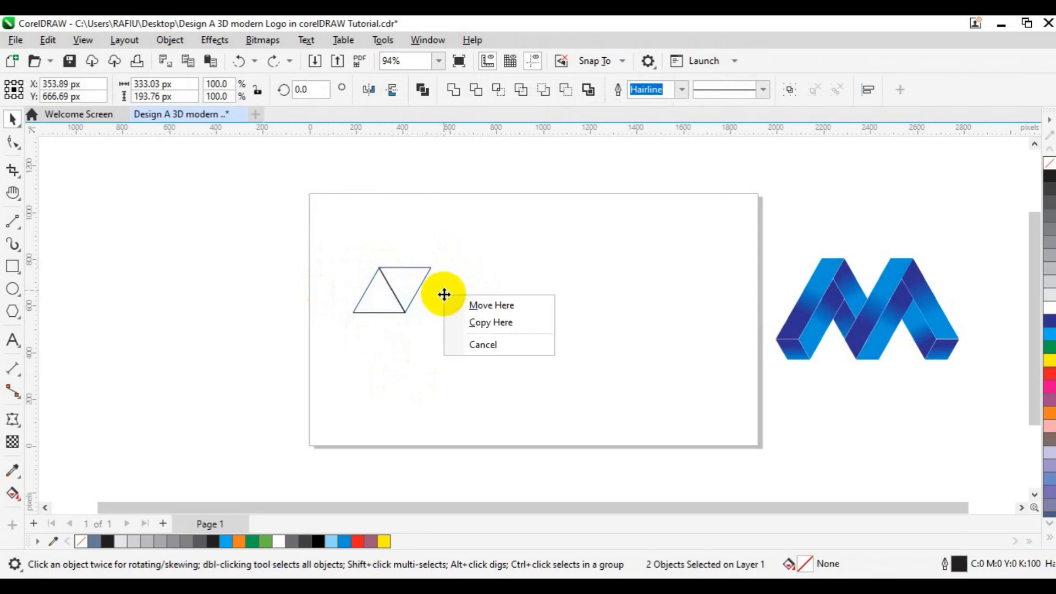
left_click(488, 325)
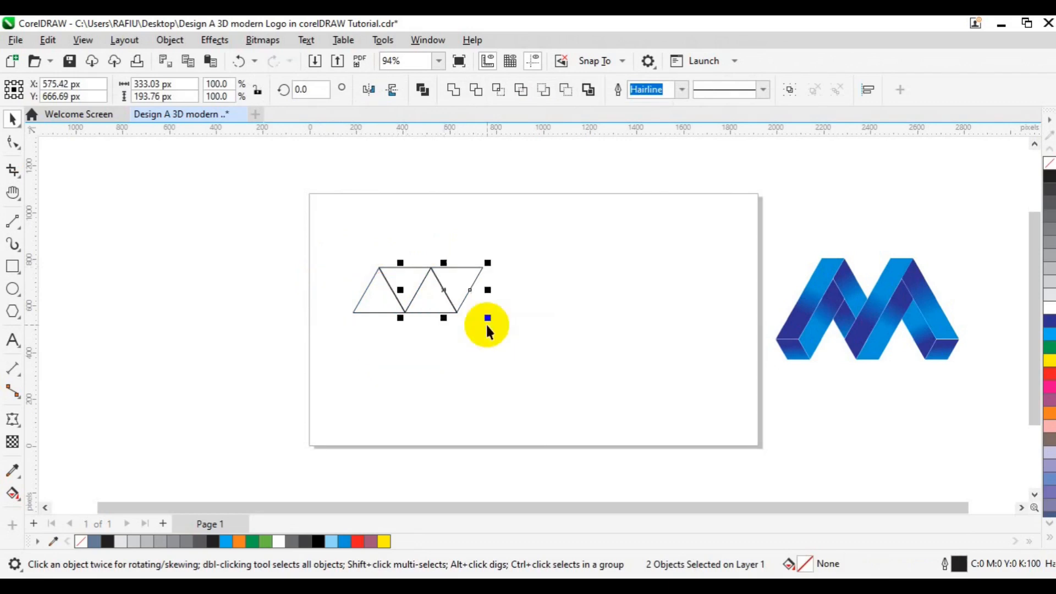
Step: Repeat the duplication to extend the strip to the right until it holds ten triangle pairs
key("ctrl+r")
key("ctrl+r")
key("ctrl+r")
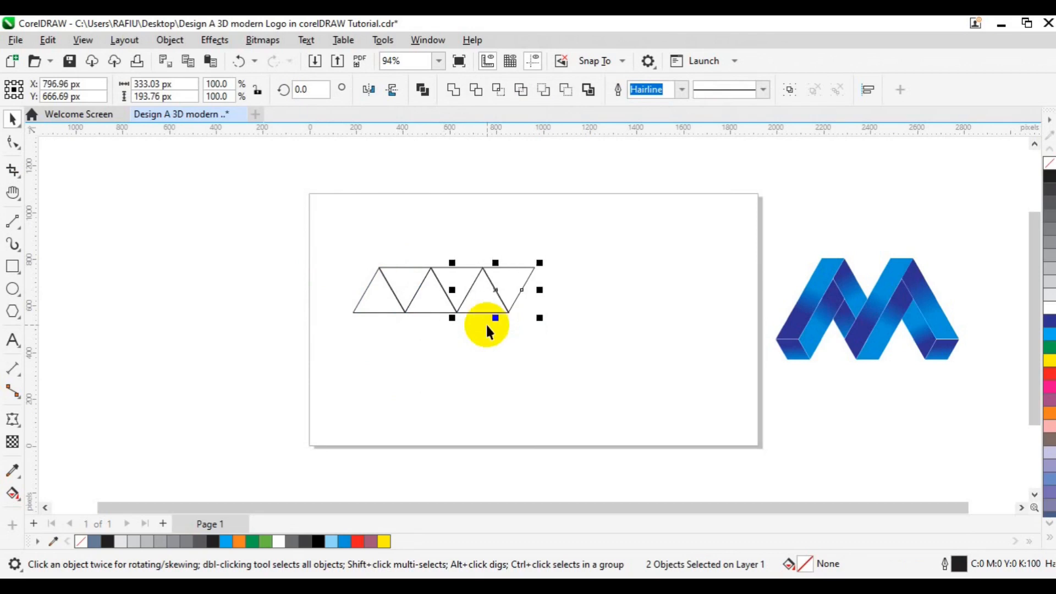
key("ctrl+r")
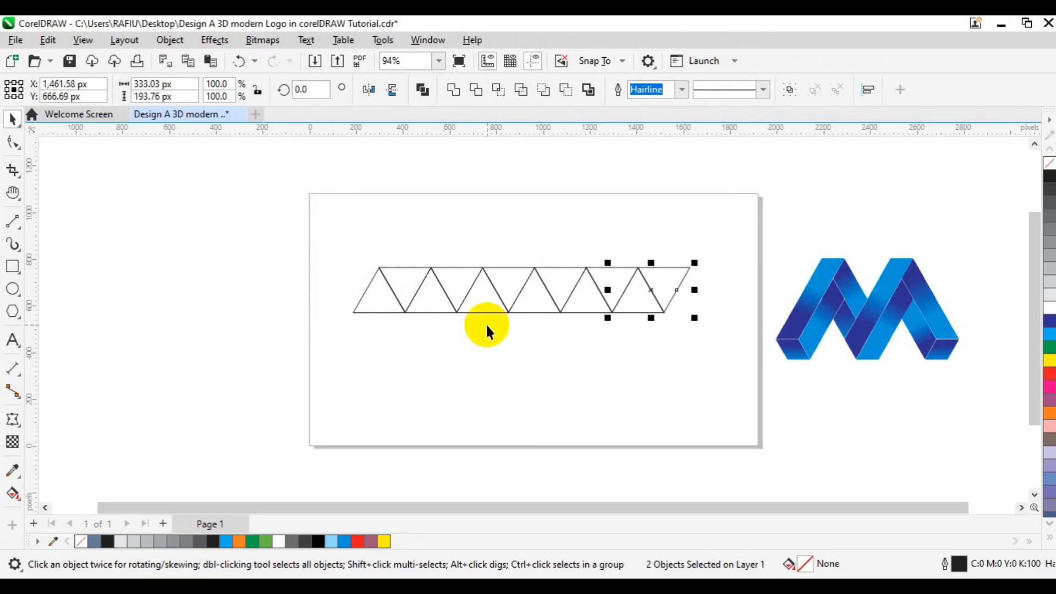
key("ctrl+r")
key("ctrl+r")
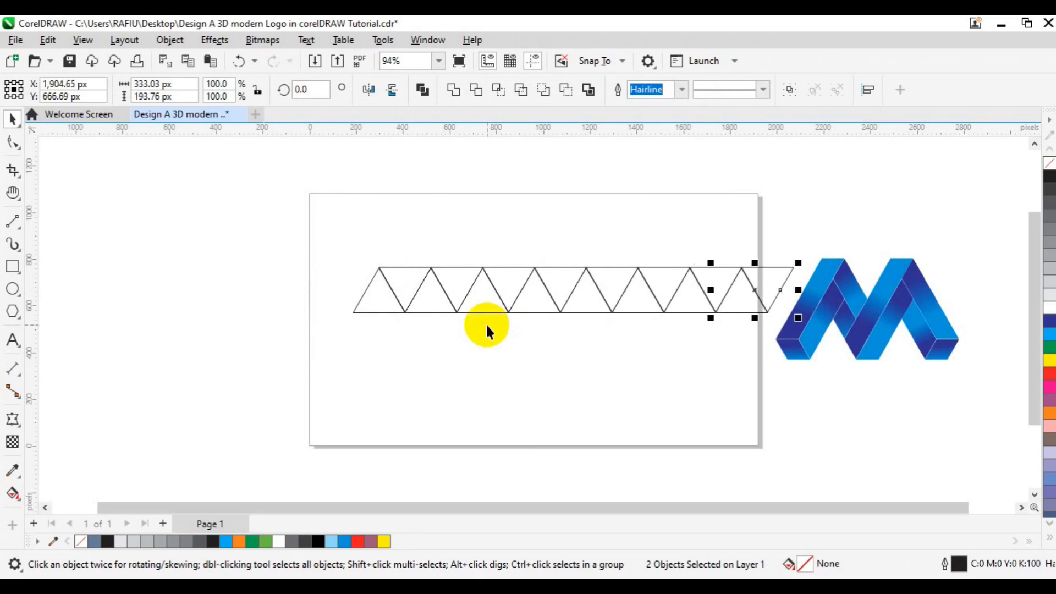
key("ctrl+r")
key("ctrl+r")
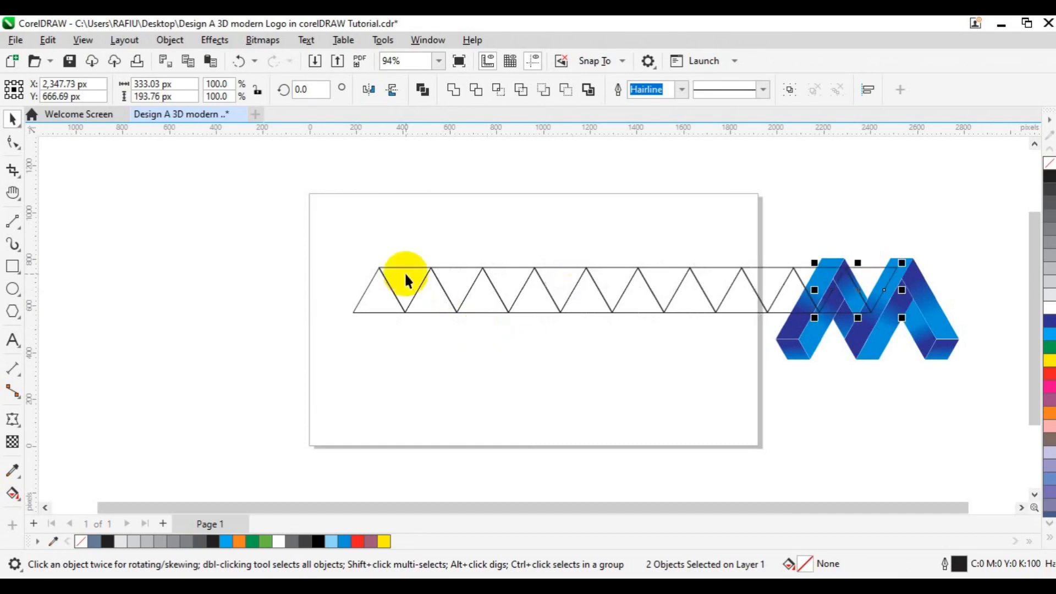
Step: Group the whole strip of twenty triangles at about 2,110 px wide and centre it on the page
left_click_drag(298, 234, 879, 319)
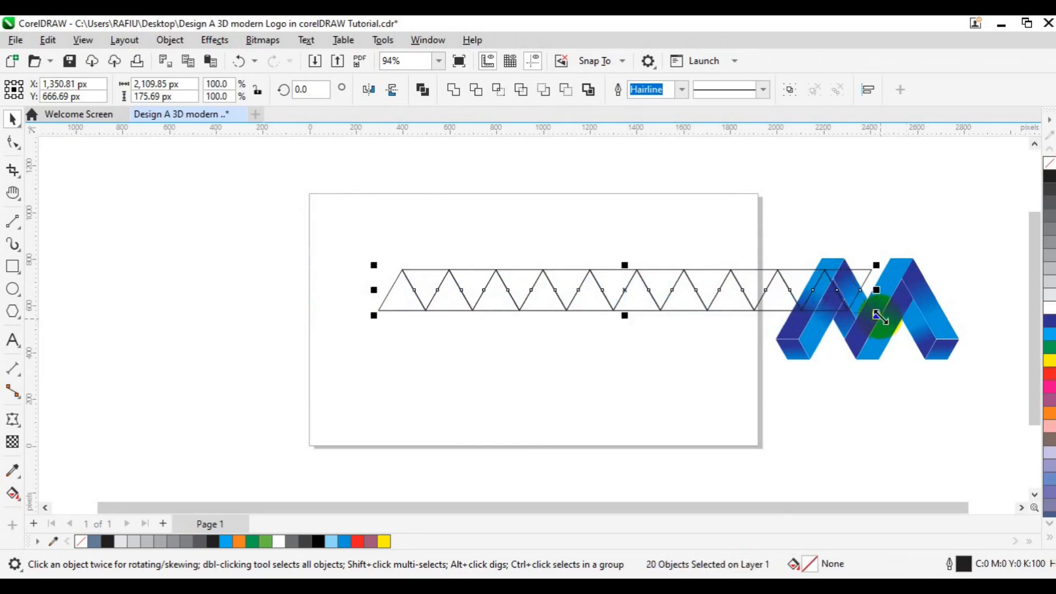
left_click(793, 97)
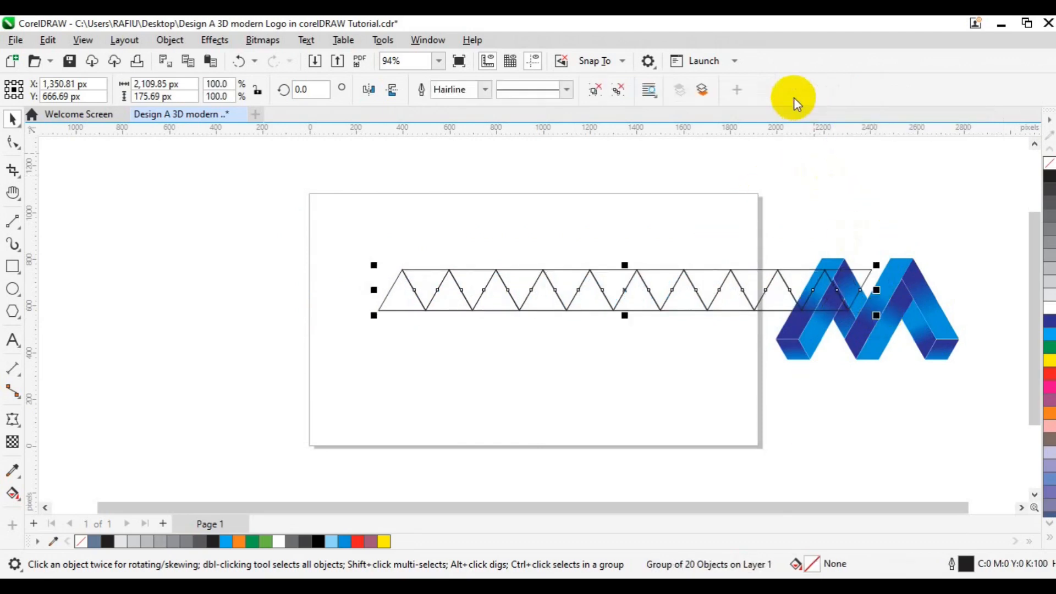
key("p")
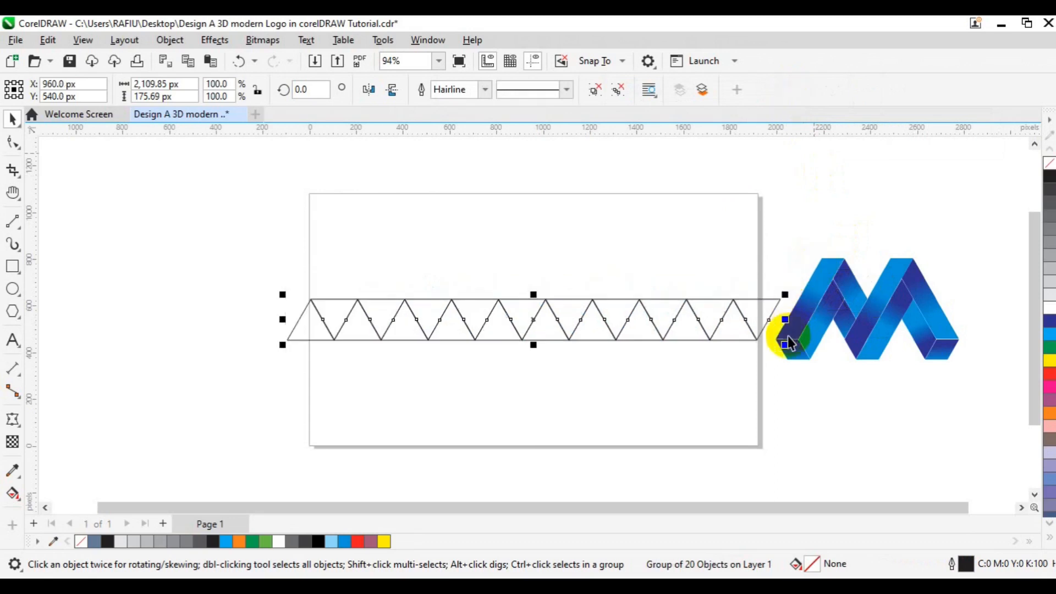
Step: Scale the triangle strip to about 1,912 px wide to fit the page width and move it upward
mouse_move(787, 347)
left_mouse_down()
mouse_move(752, 330)
mouse_move(767, 348)
left_mouse_up()
left_click_drag(565, 330, 562, 290)
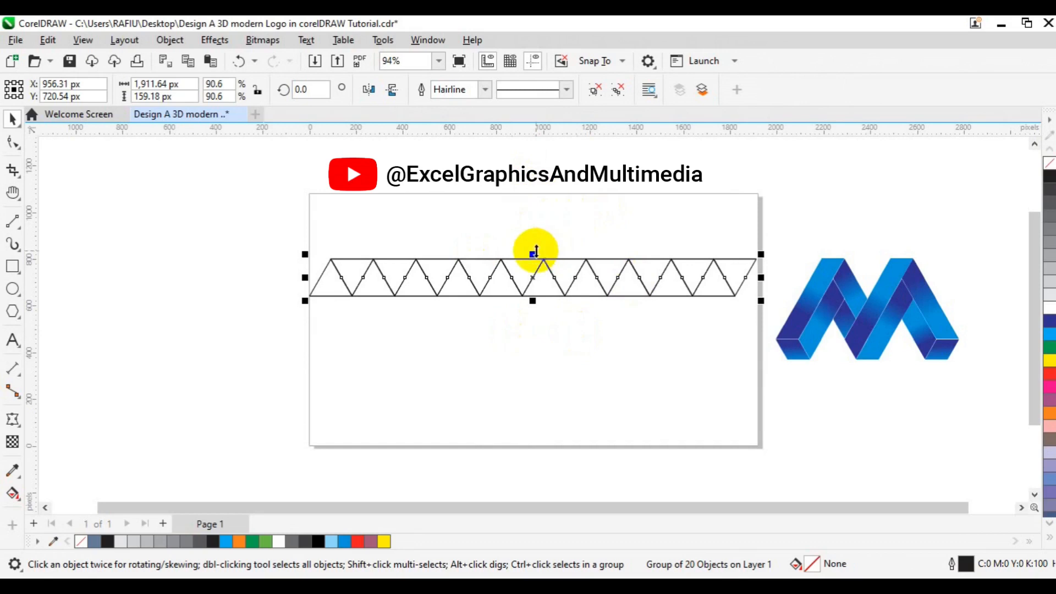
Step: Mirror a copy of the strip directly beneath it and duplicate the double row downward twice
left_click_drag(534, 252, 533, 296)
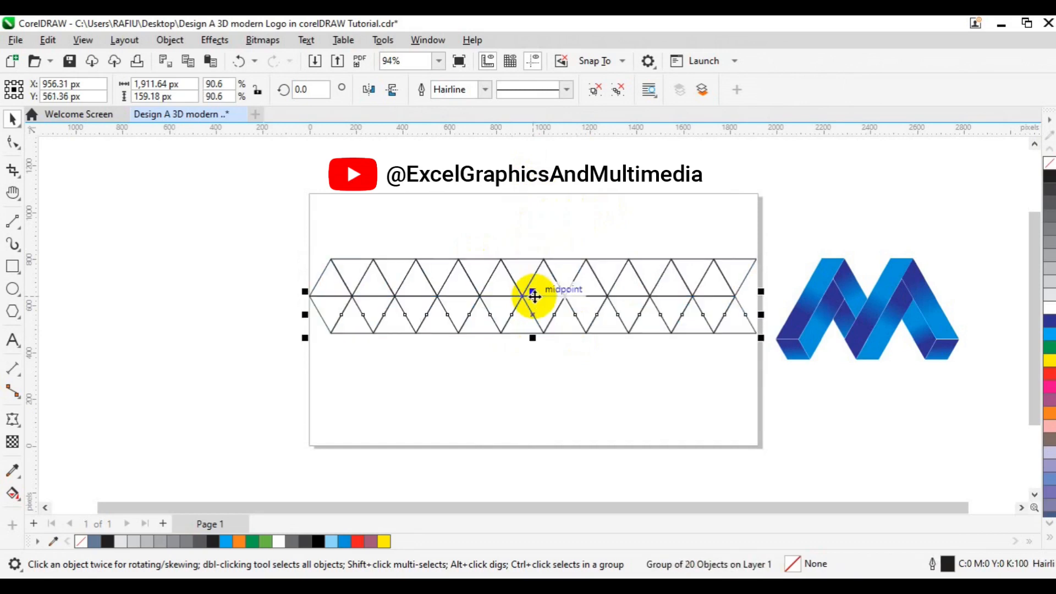
left_click_drag(245, 248, 785, 351)
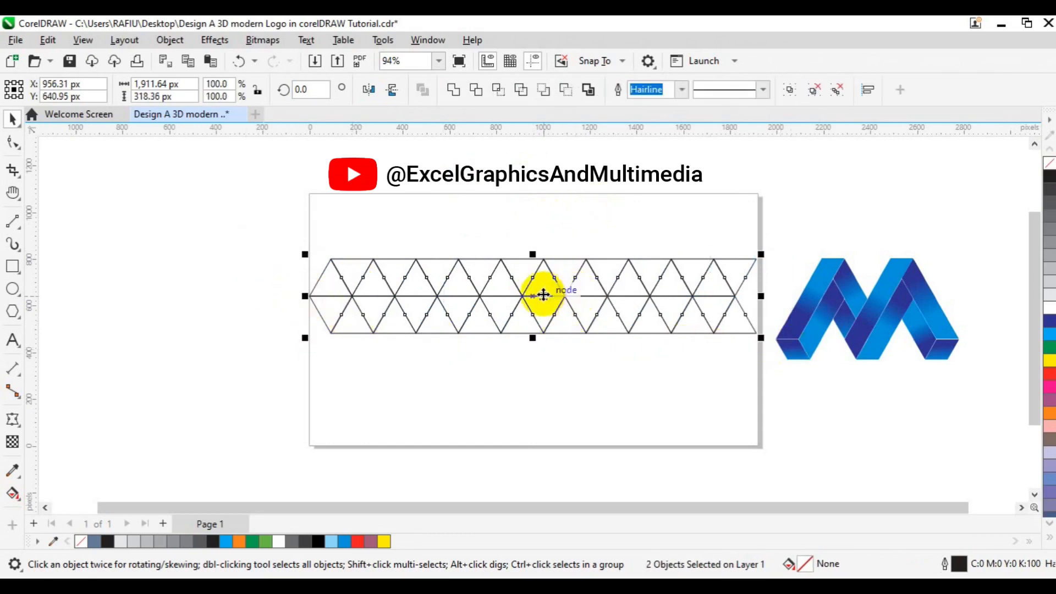
left_click_drag(543, 295, 545, 370)
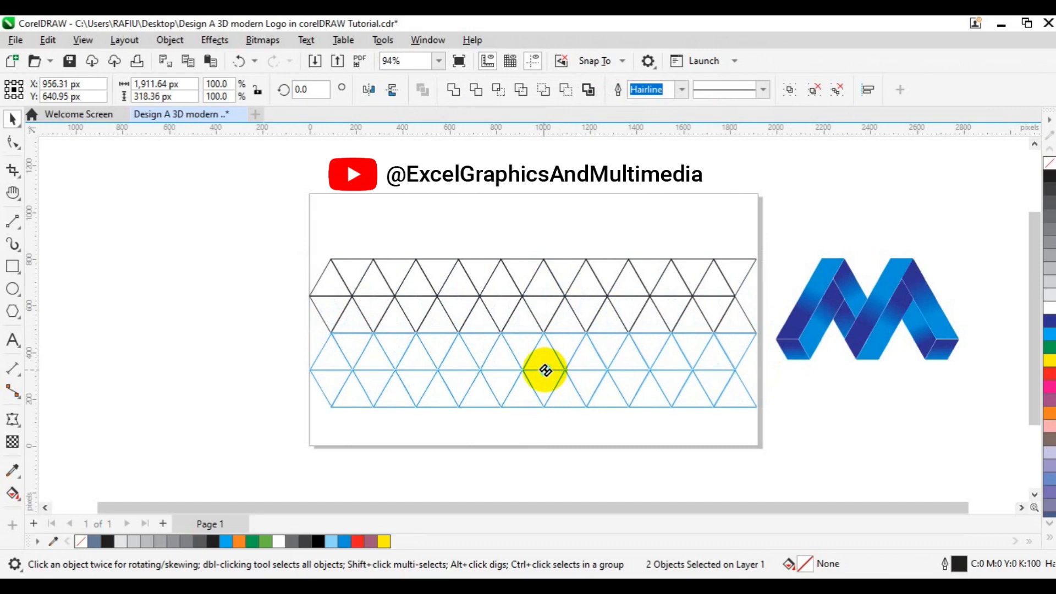
left_click_drag(545, 370, 545, 370)
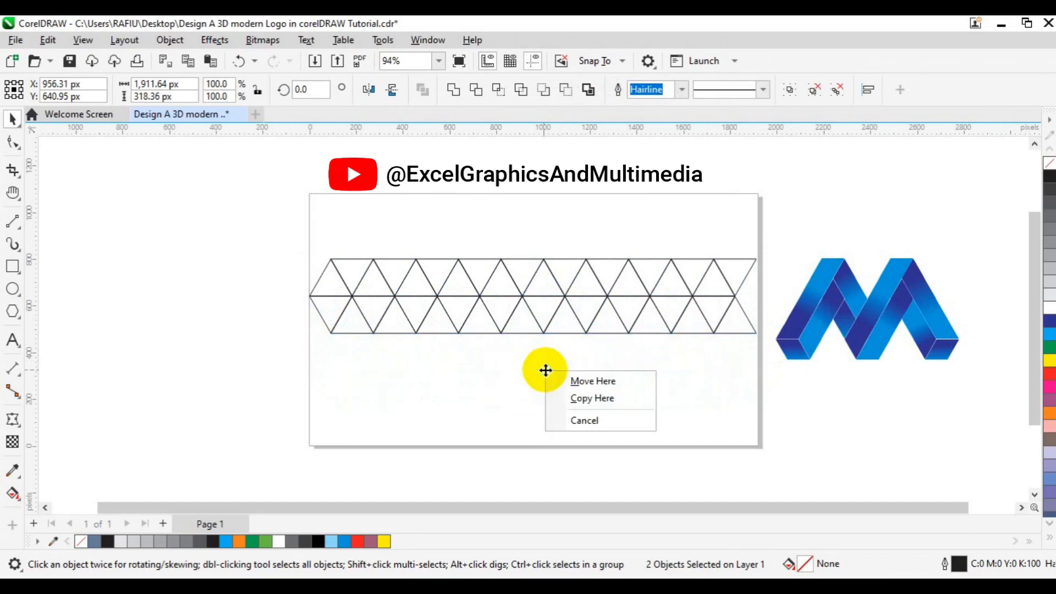
left_click(582, 407)
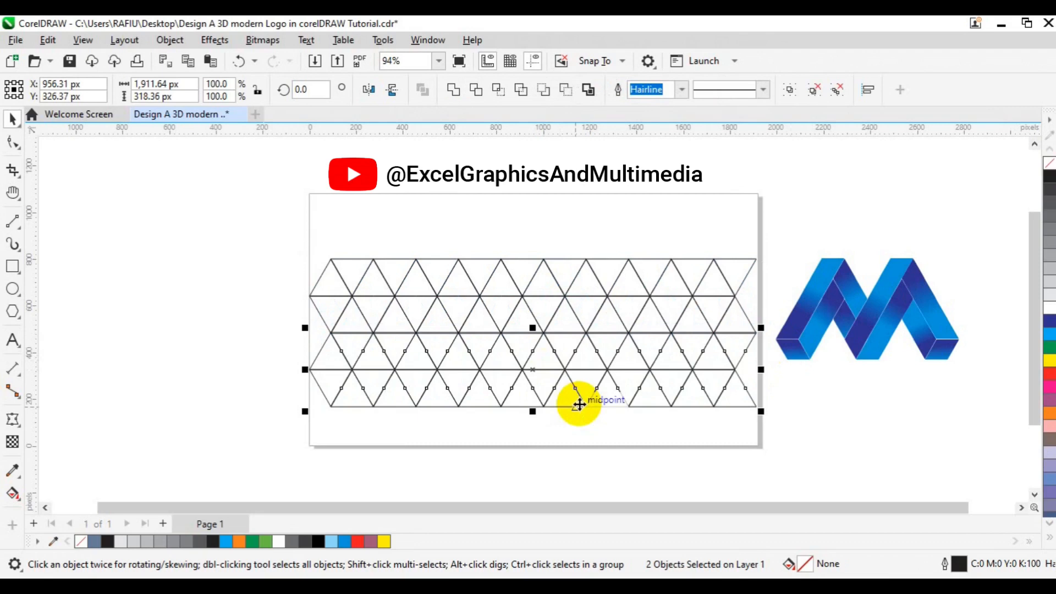
key("ctrl+r")
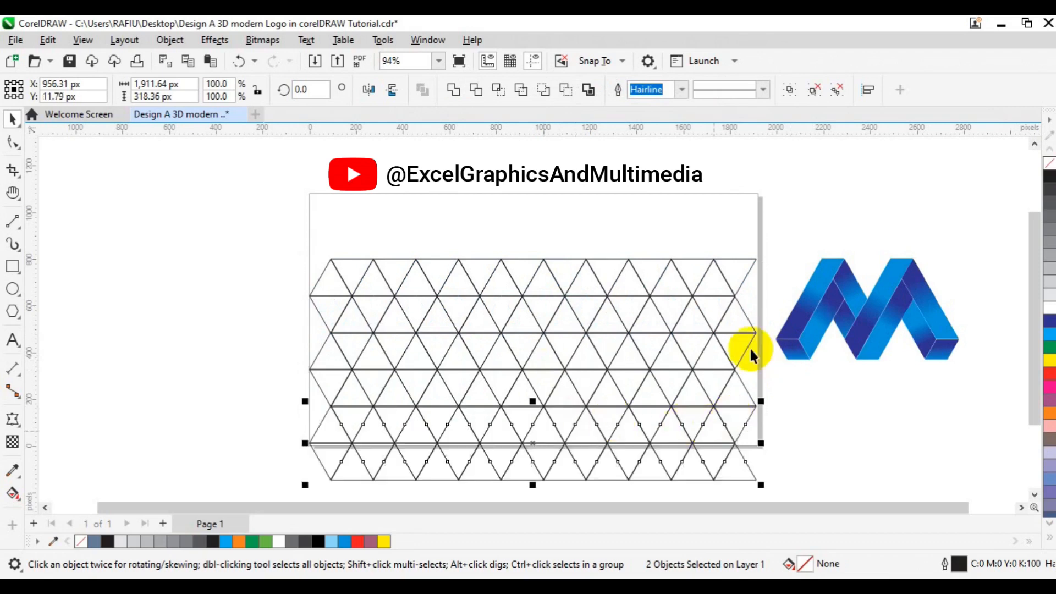
Step: Delete the lowest triangle row, which extends below the page
left_click(708, 464)
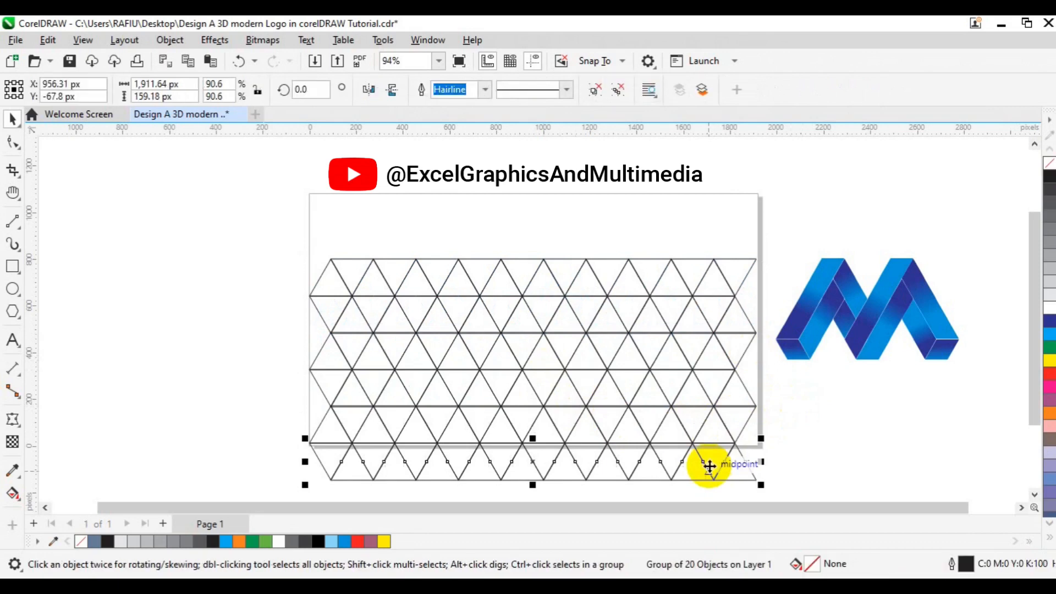
key("Delete")
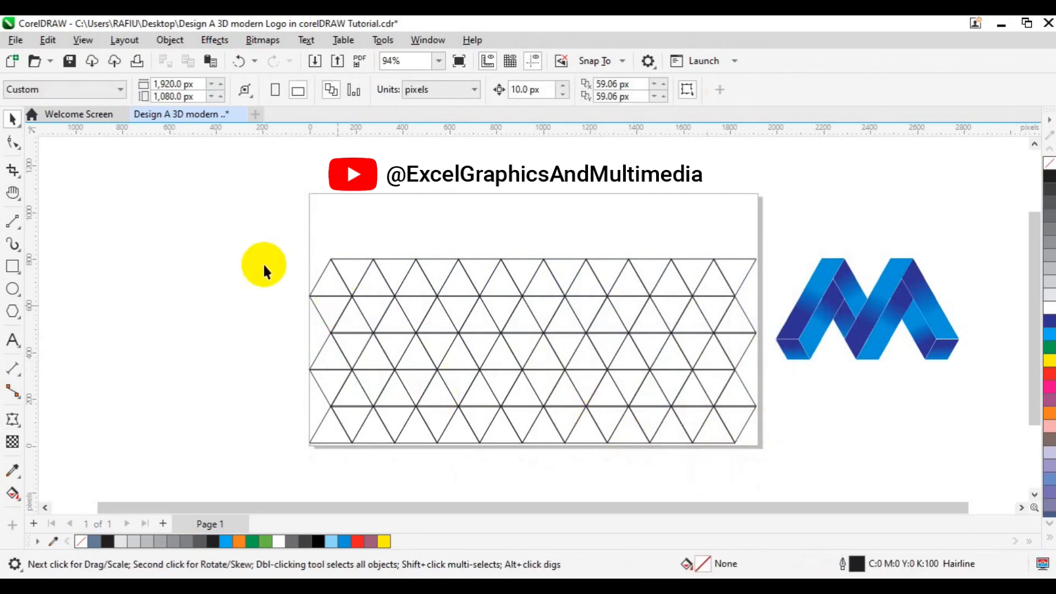
Step: Group the five remaining triangle rows and centre the grid on the page
left_click_drag(227, 225, 799, 449)
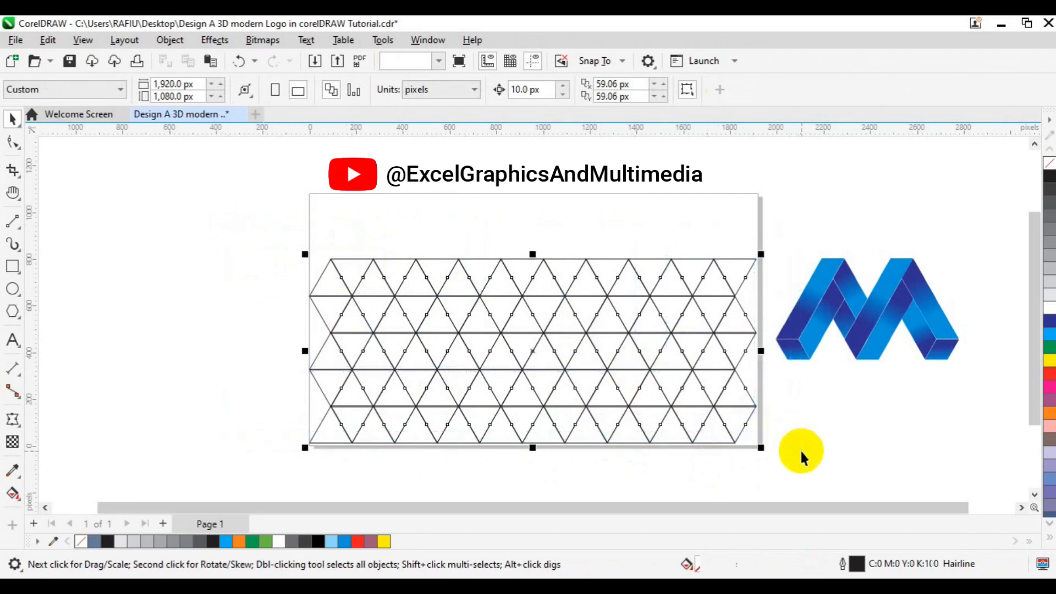
key("ctrl+g")
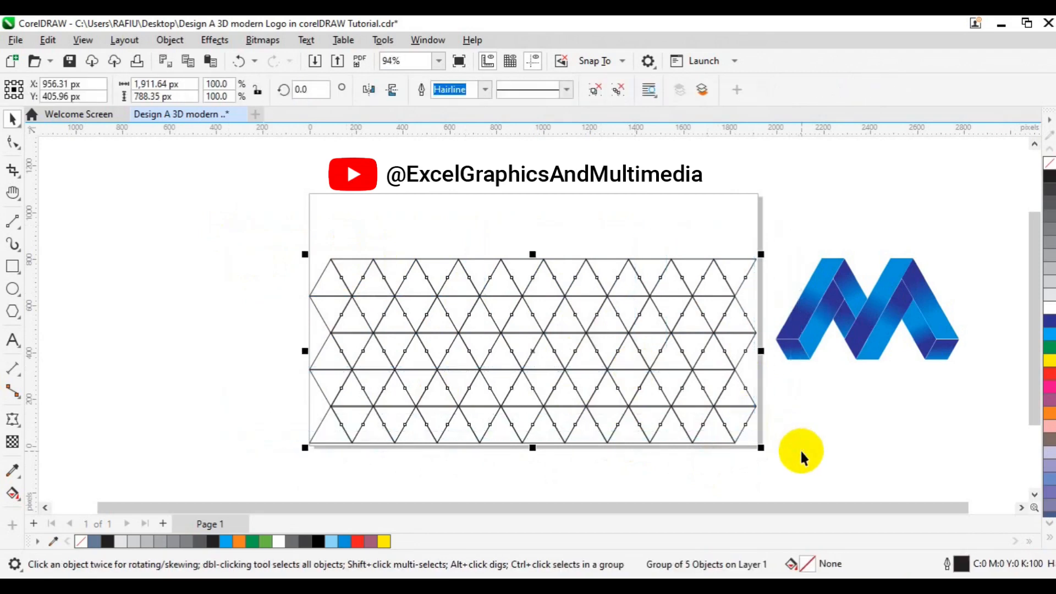
key("p")
left_click(836, 456)
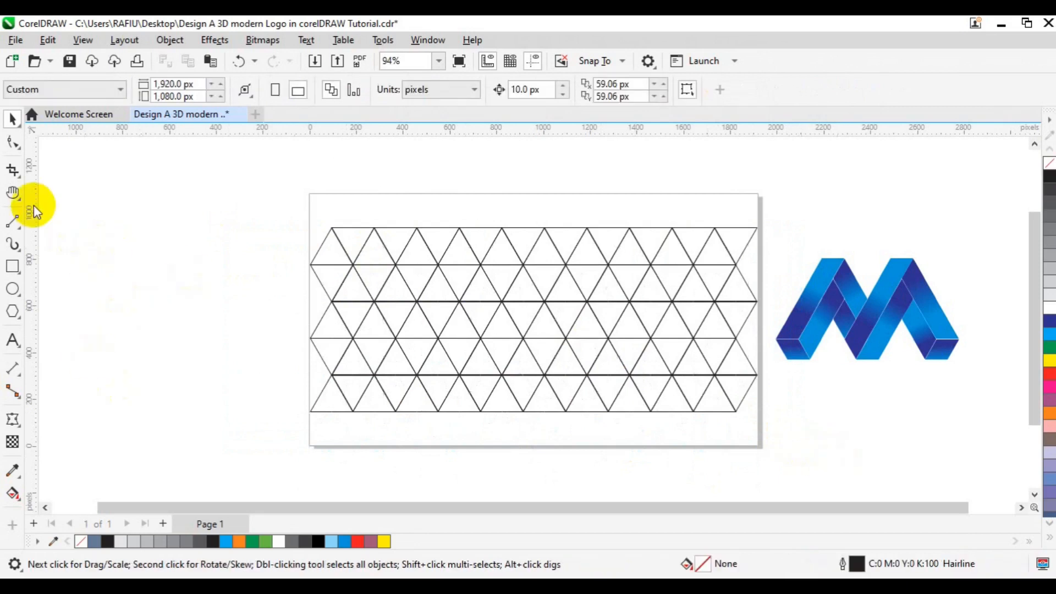
Step: Use Virtual Segment Delete to clear the grid lines inside the leftmost descending diagonal band, including its bent upper end
left_click(15, 180)
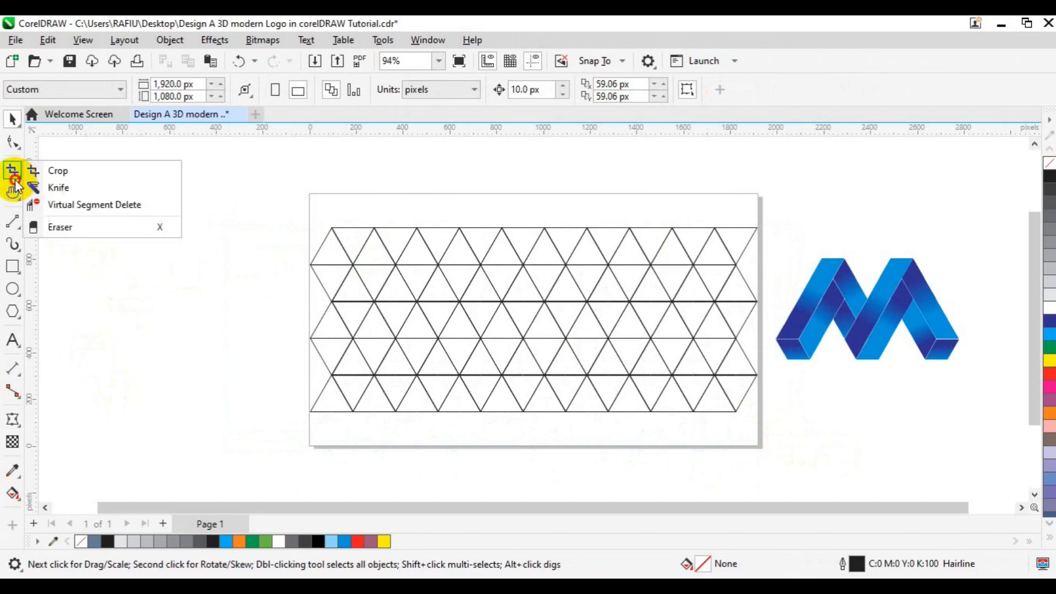
left_click(80, 209)
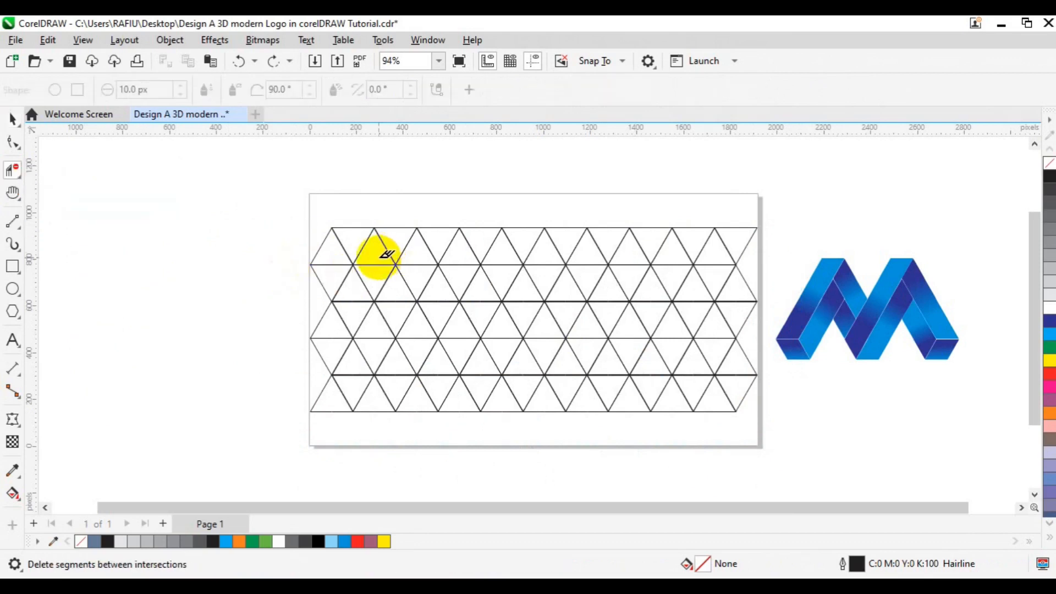
left_click(403, 242)
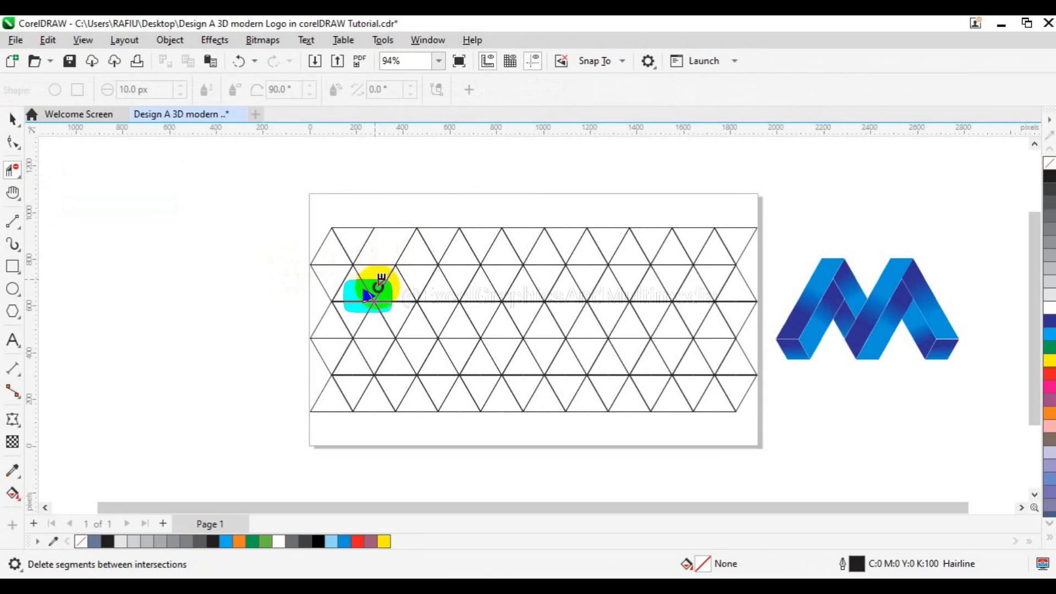
left_click_drag(385, 299, 452, 379)
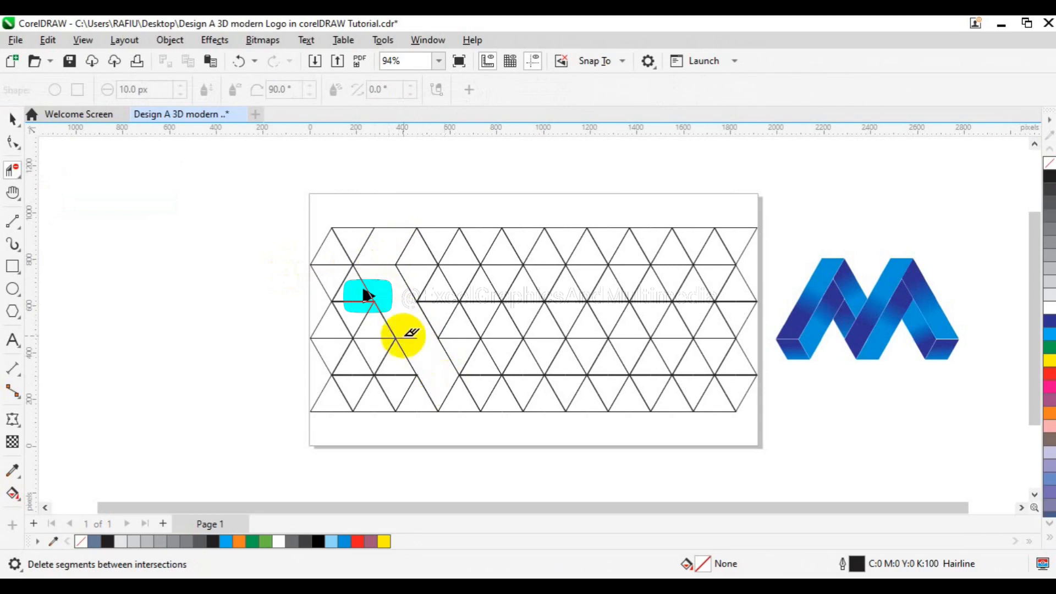
left_click(412, 345)
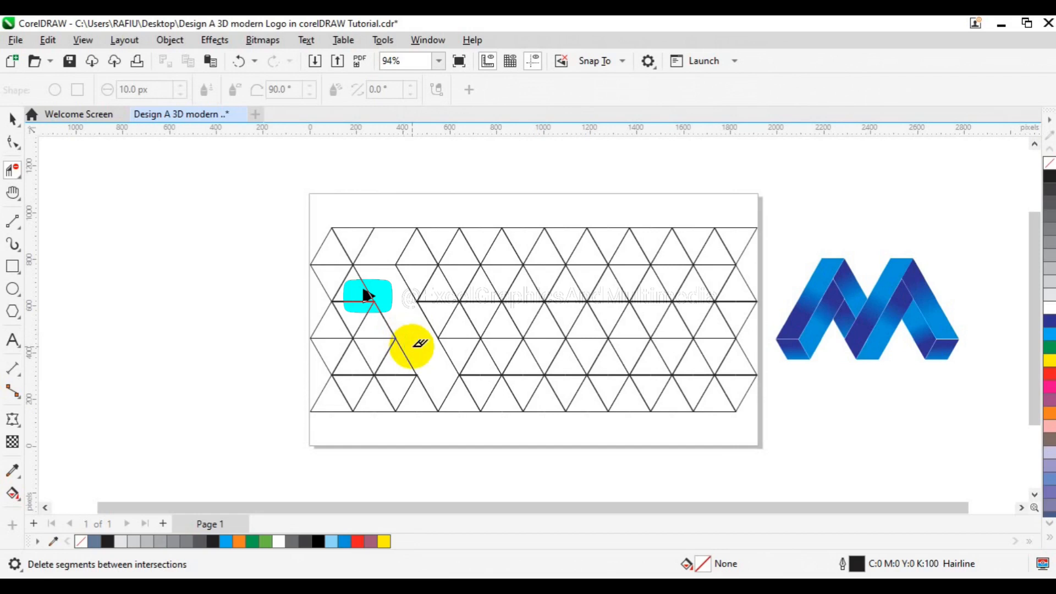
left_click(433, 338)
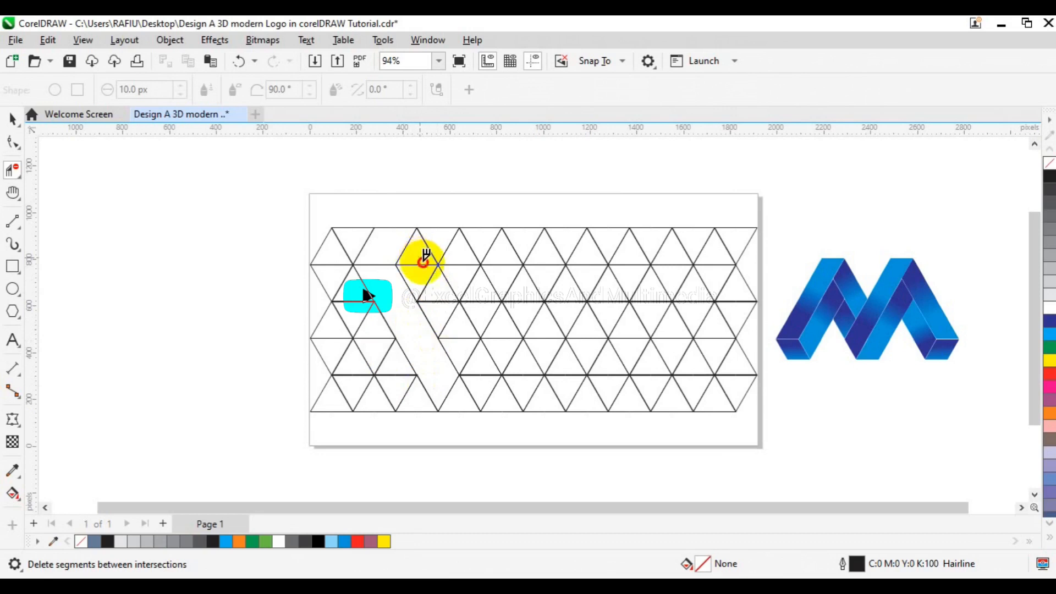
Step: Delete the inner segments of the short second descending band and the two long rising bands in the grid's middle
left_click(431, 277)
left_click_drag(431, 281, 441, 313)
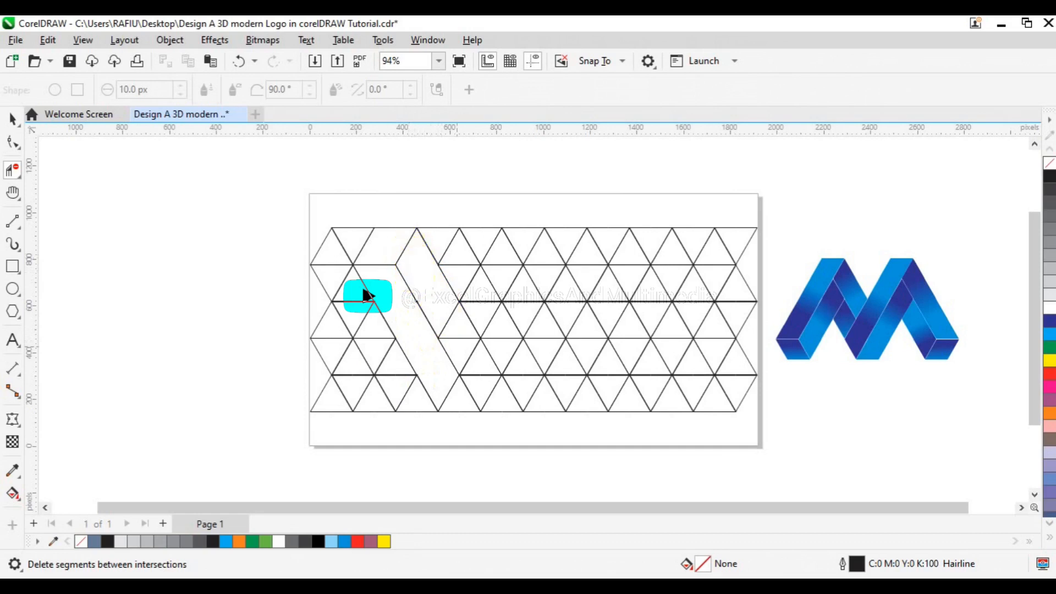
mouse_move(460, 345)
left_mouse_down()
mouse_move(479, 299)
mouse_move(524, 248)
mouse_move(487, 283)
mouse_move(460, 334)
left_mouse_up()
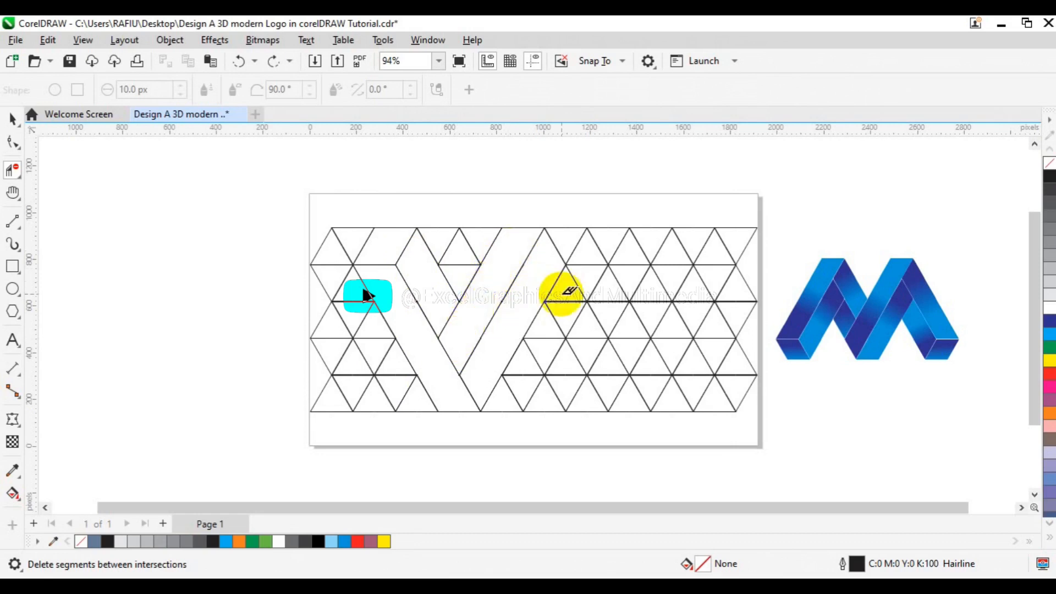
Step: Delete the inner segments of the small central diamond and the right-hand rising bands to complete the W-shaped outline
left_click_drag(560, 294, 571, 309)
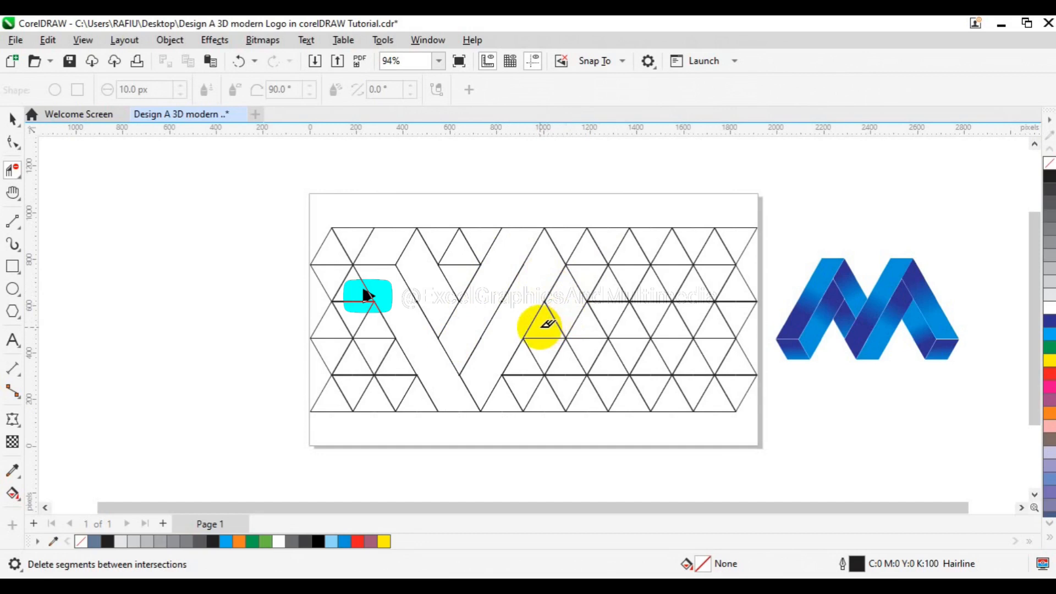
left_click(546, 337)
mouse_move(551, 339)
left_mouse_down()
mouse_move(568, 385)
mouse_move(632, 277)
left_mouse_up()
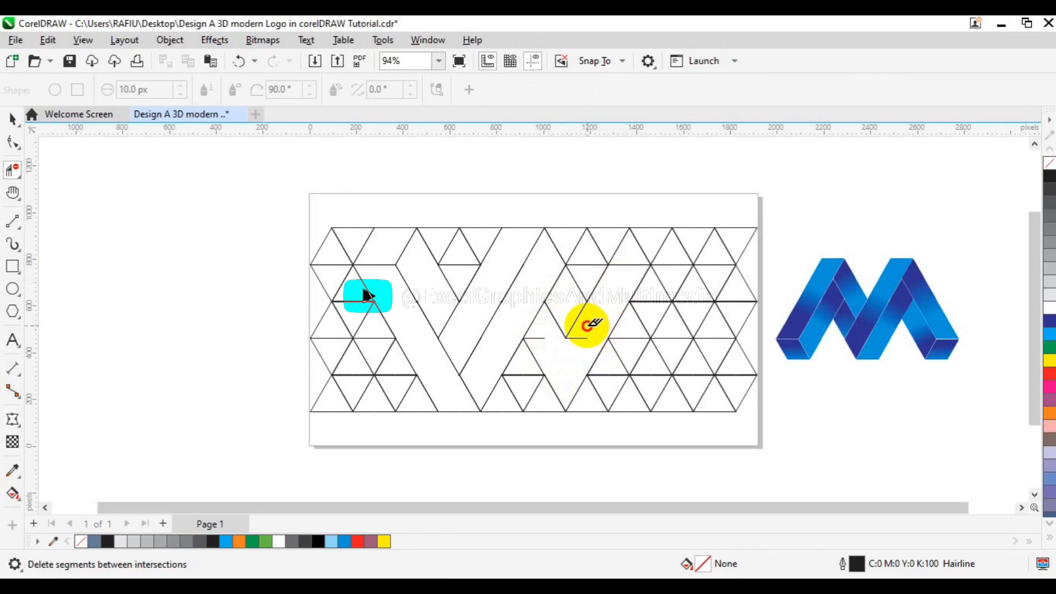
left_click_drag(545, 333, 544, 360)
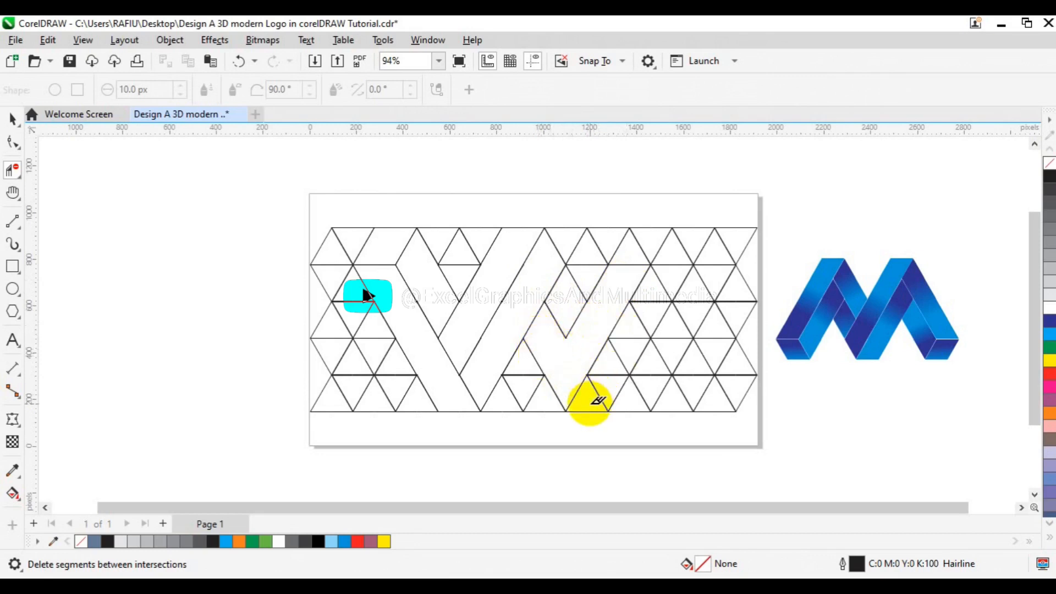
left_click_drag(590, 403, 670, 283)
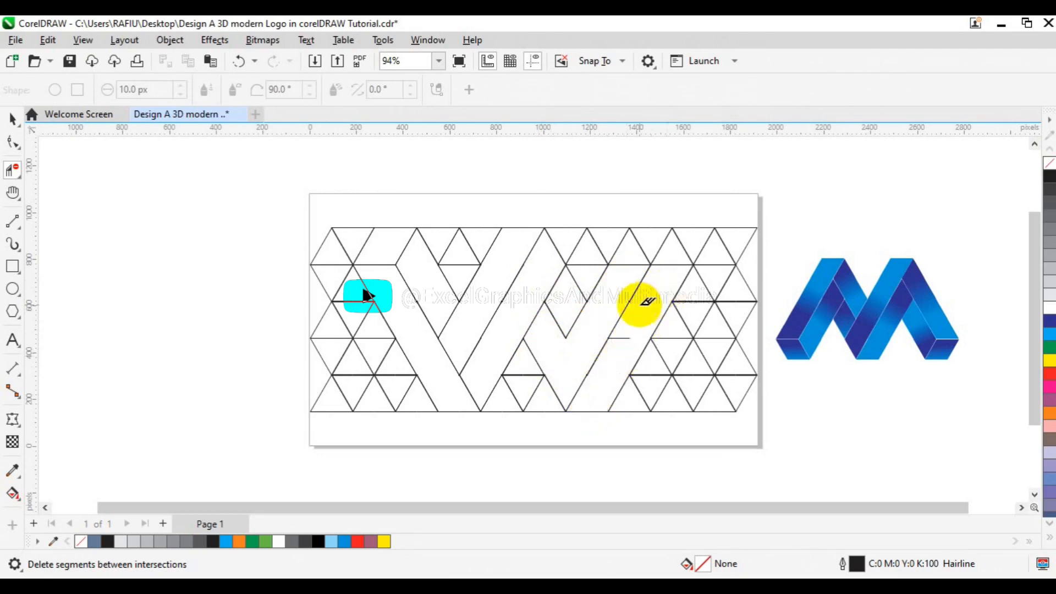
left_click(616, 348)
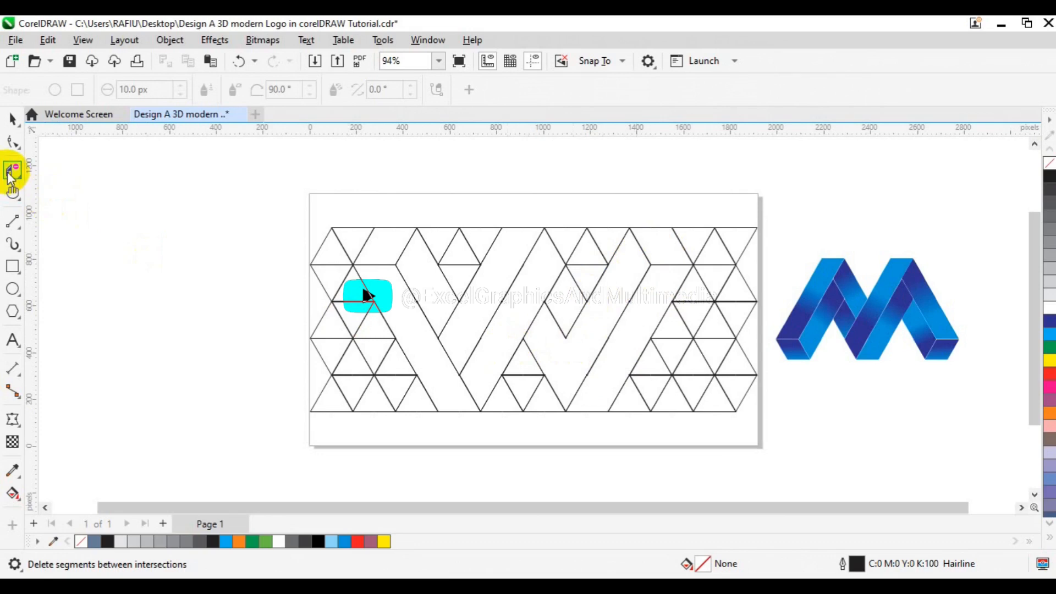
Step: Use Smart Fill to fill the outline's left half: the bent end, both descending bands and the two long rising bands
left_click(8, 121)
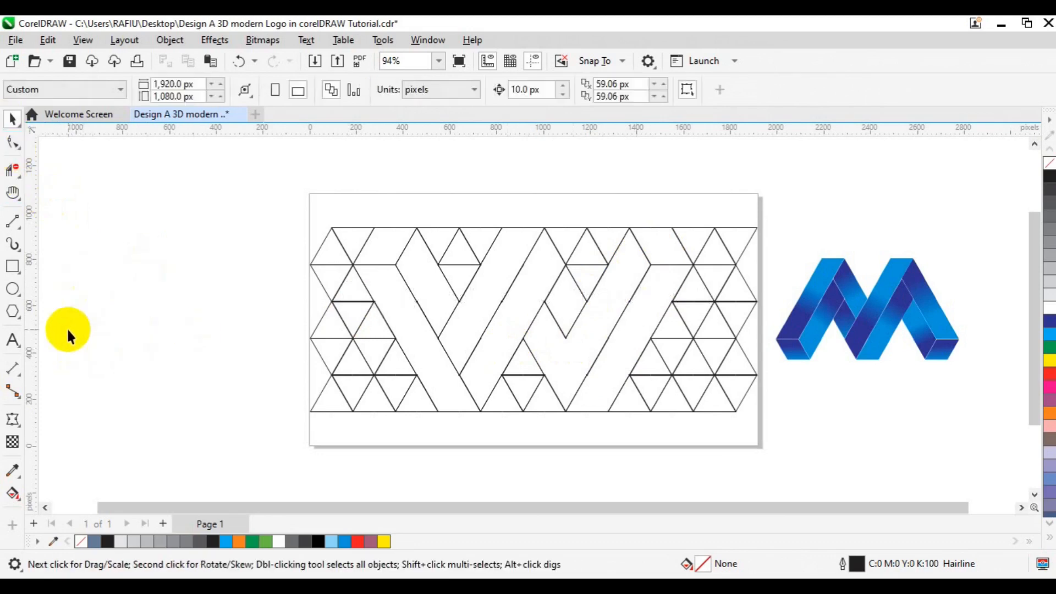
left_click(16, 500)
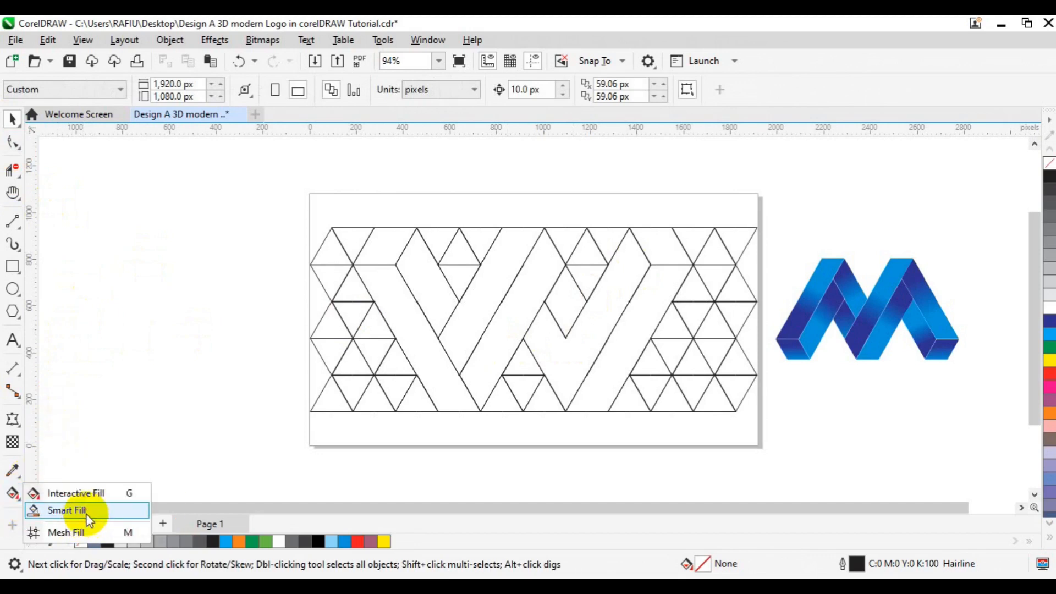
left_click(71, 511)
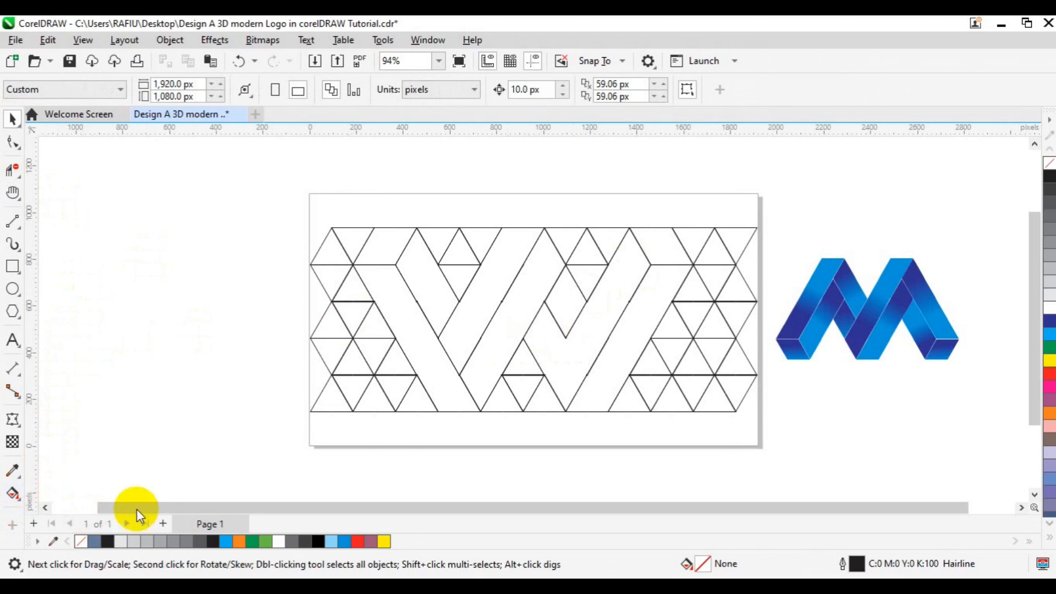
left_click(382, 236)
left_click(393, 295)
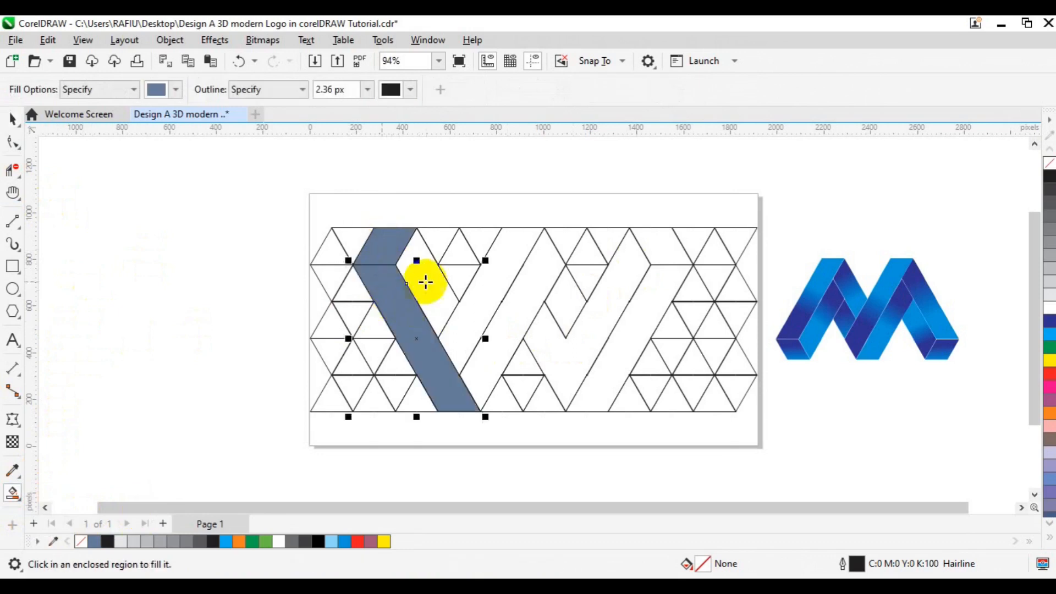
left_click(422, 278)
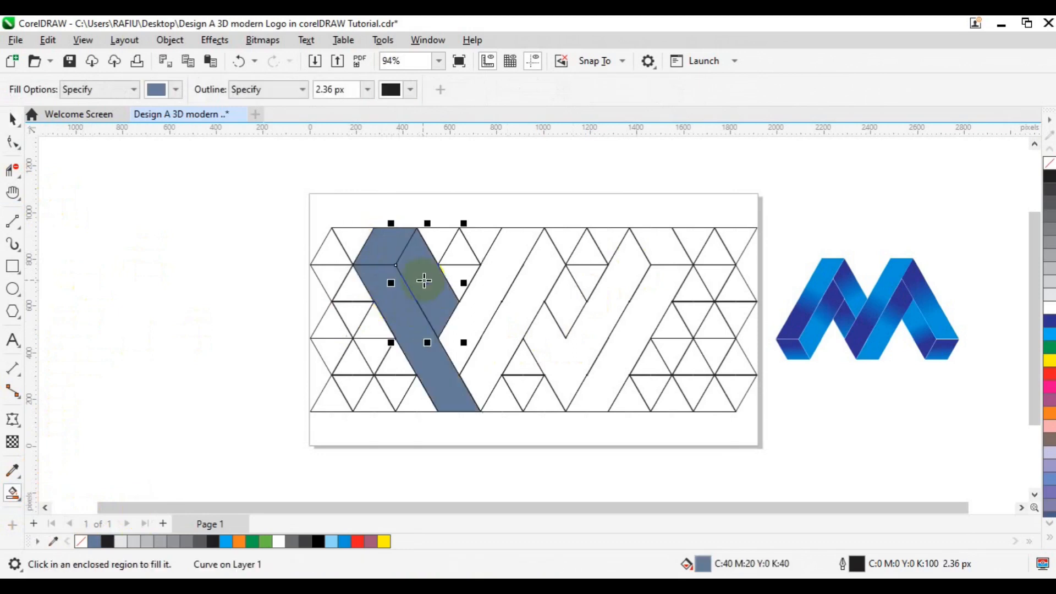
left_click(470, 321)
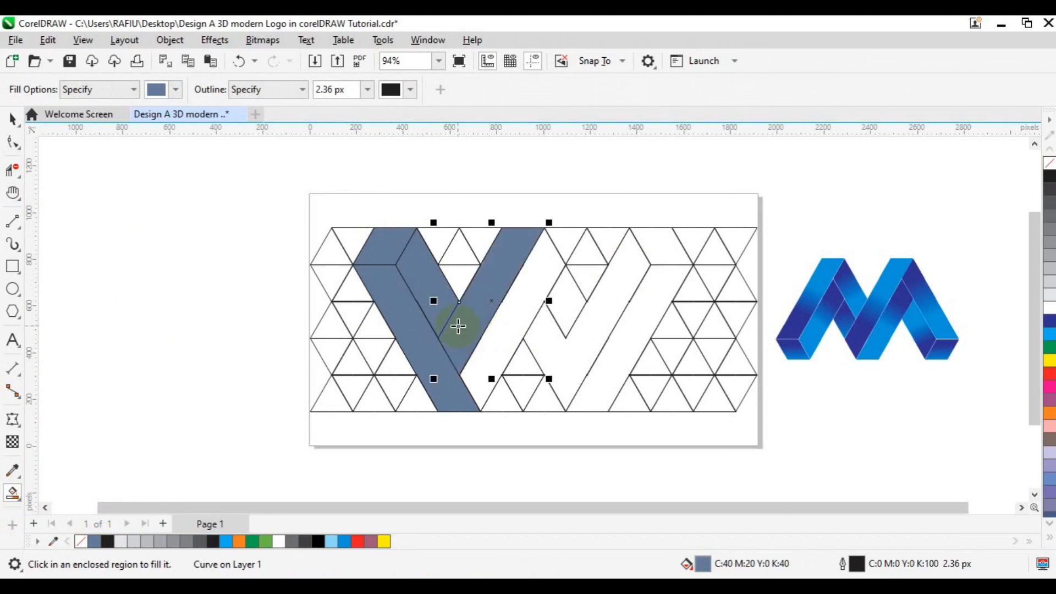
left_click(487, 343)
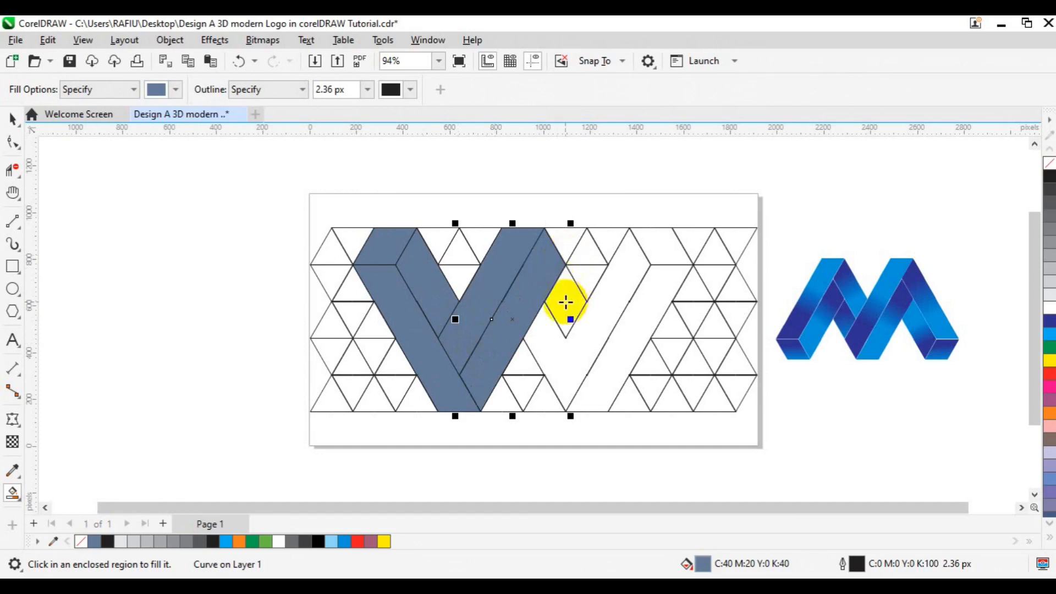
Step: Smart Fill the remaining right-half regions: the central diamond, the two rising bands and the end piece at the upper right
left_click(565, 302)
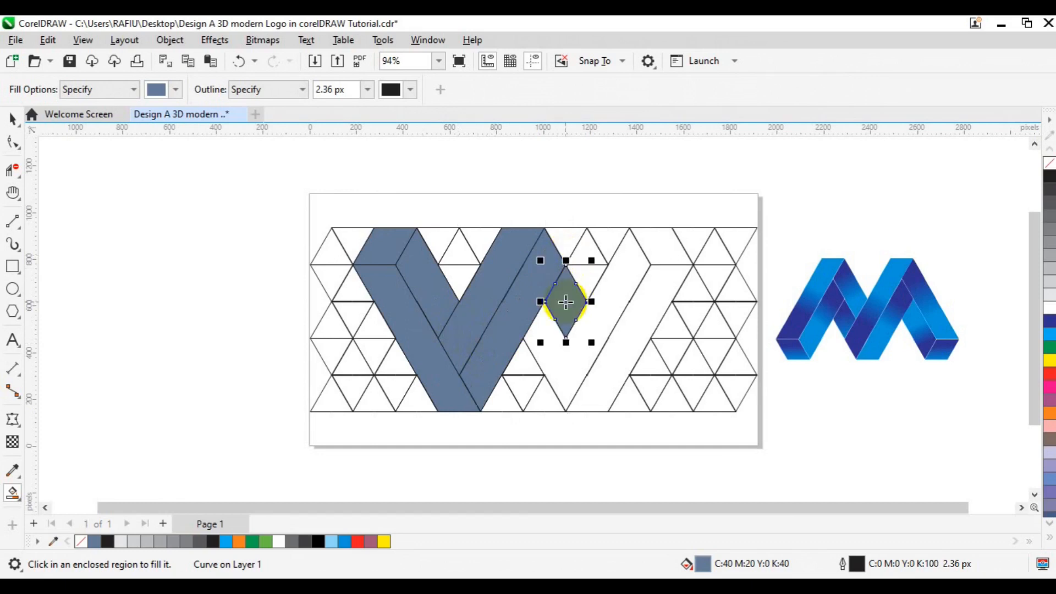
left_click(564, 356)
left_click(639, 343)
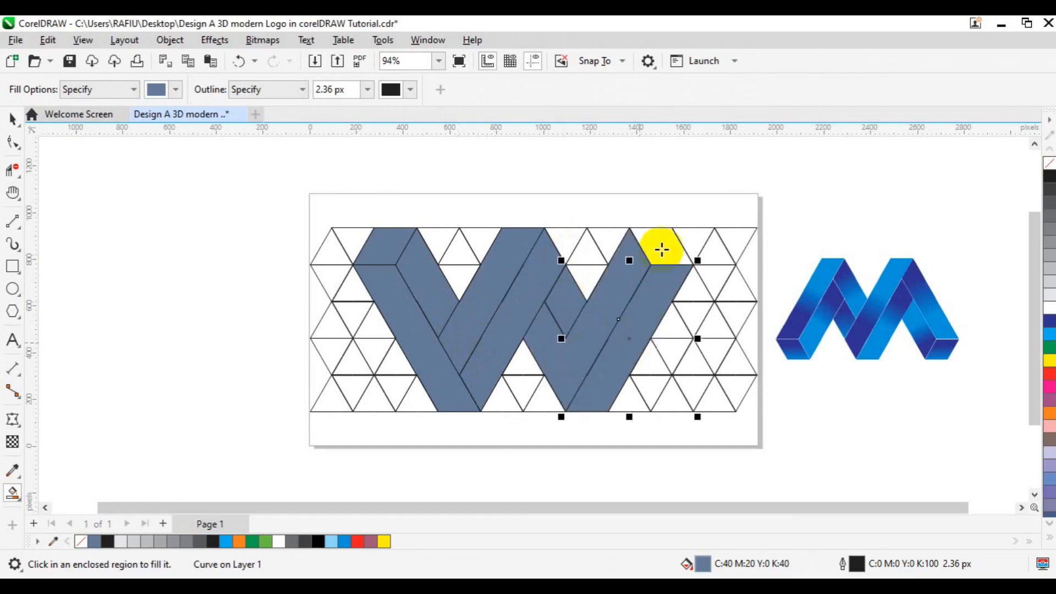
left_click(662, 250)
Step: Select all nine filled shapes, group them and move the group off the grid to the left of the page
key("space")
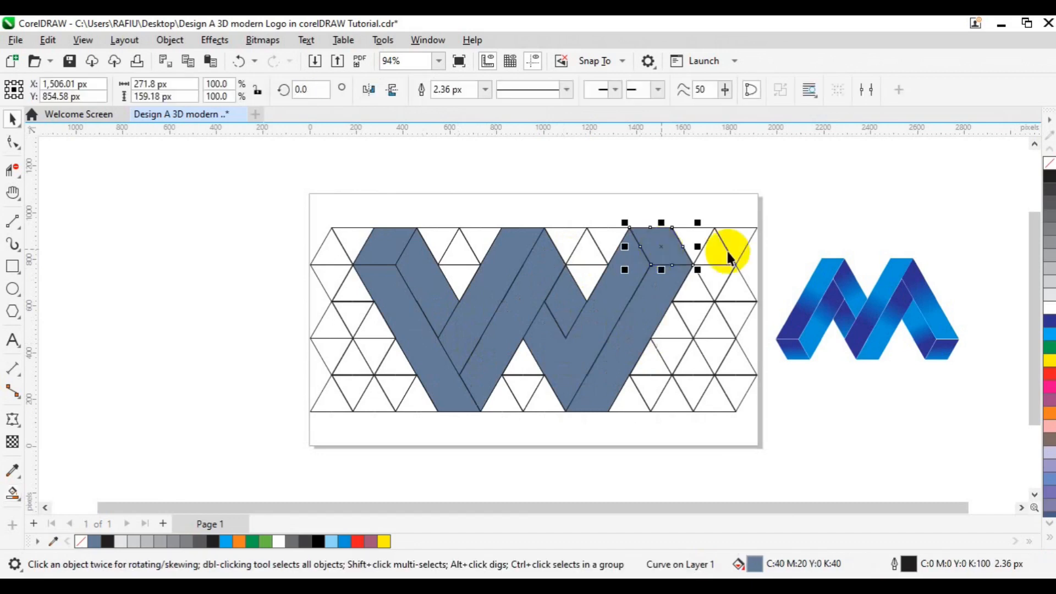
left_click(647, 321)
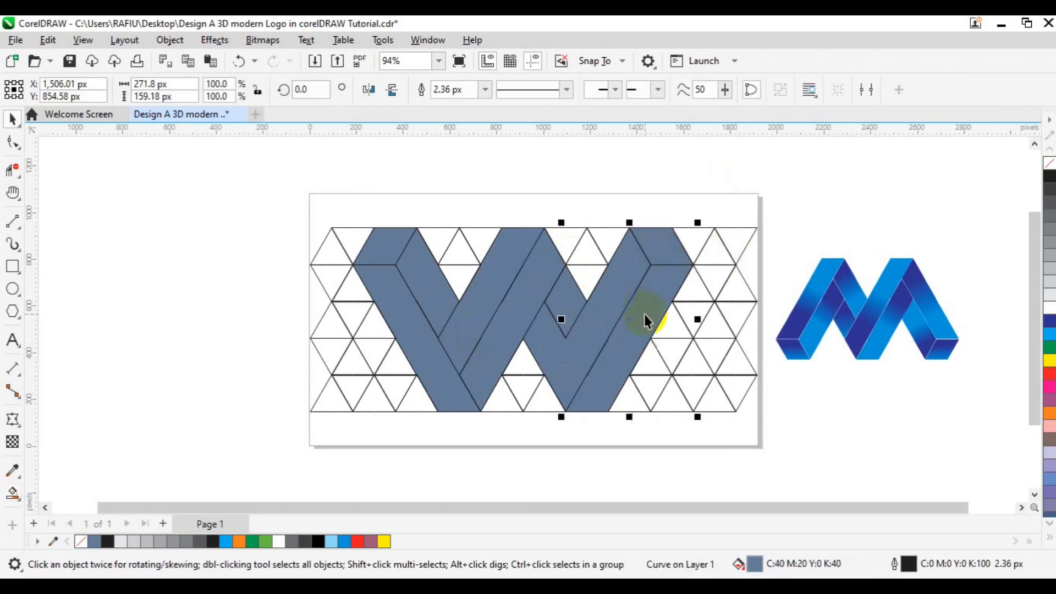
left_click(554, 364, "shift")
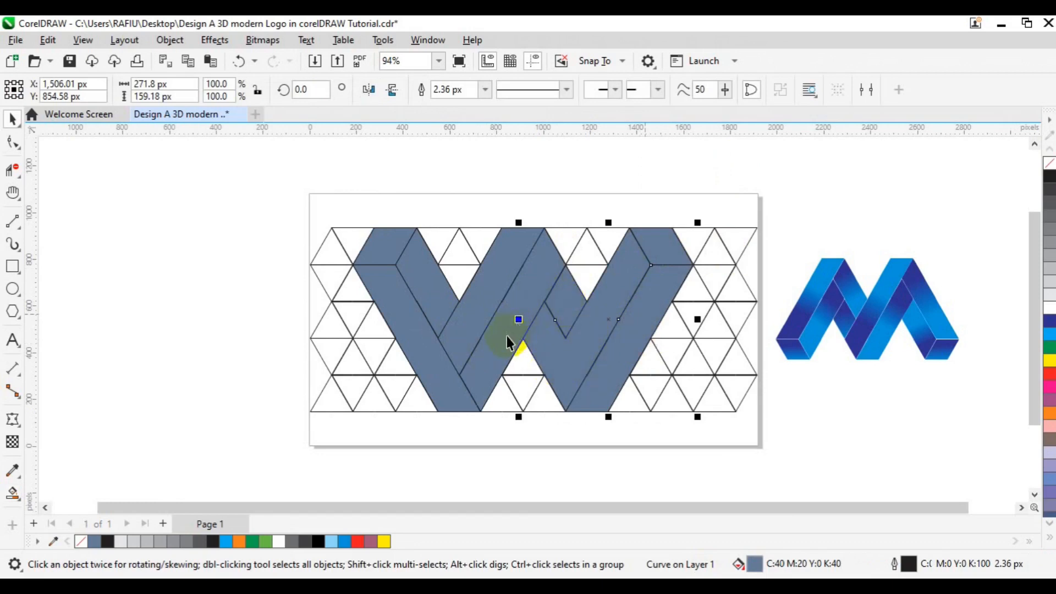
left_click(467, 330, "shift")
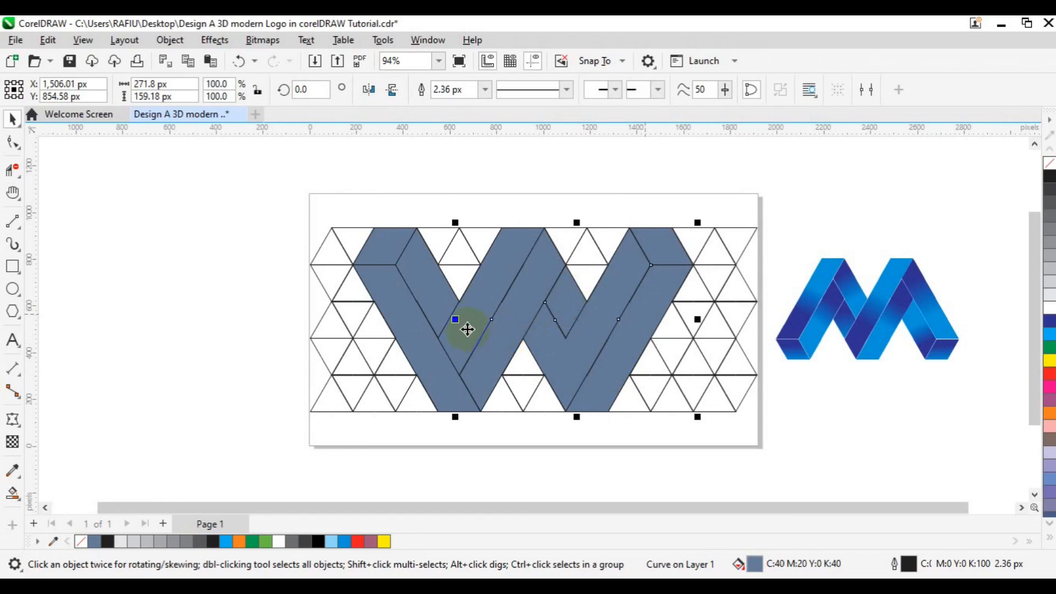
left_click(421, 296, "shift")
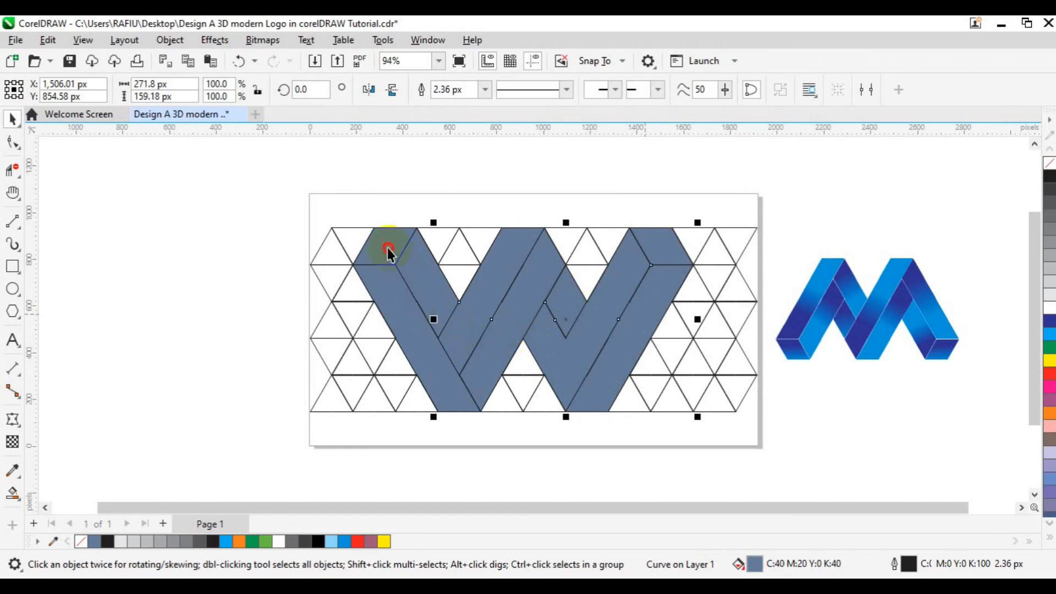
left_click(409, 331, "shift")
left_click_drag(408, 331, 179, 332)
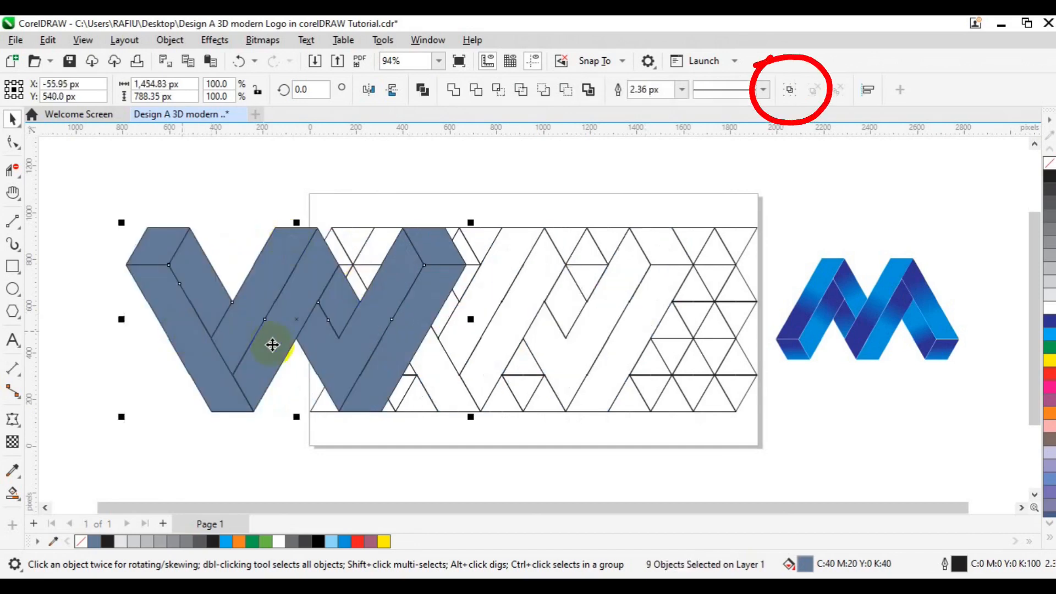
left_click(790, 90)
left_click_drag(275, 305, 141, 335)
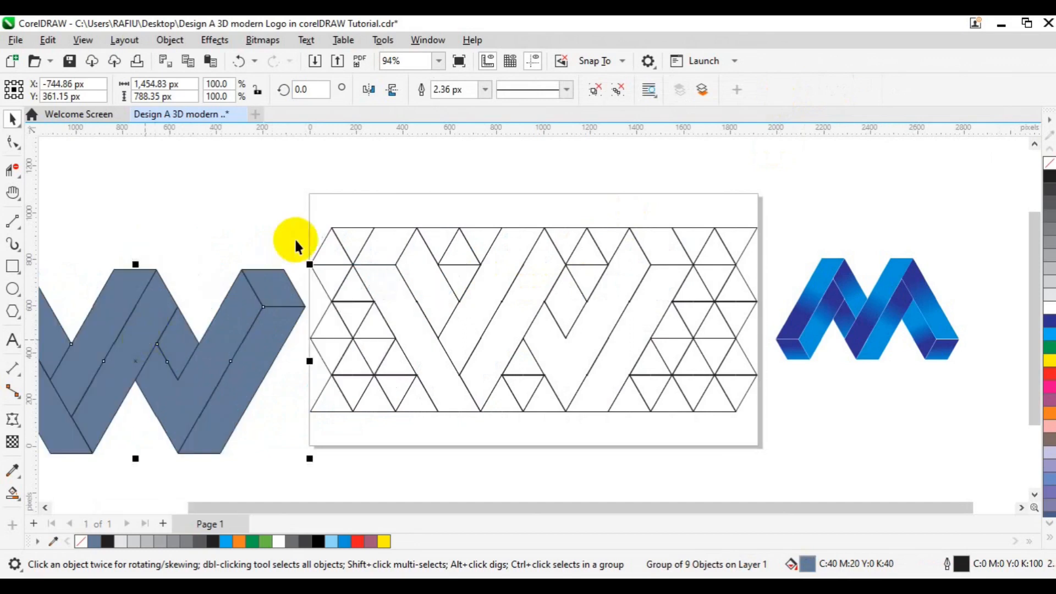
Step: Delete the remaining guide grid and centre the filled W-shaped group on the page
left_click_drag(288, 164, 780, 460)
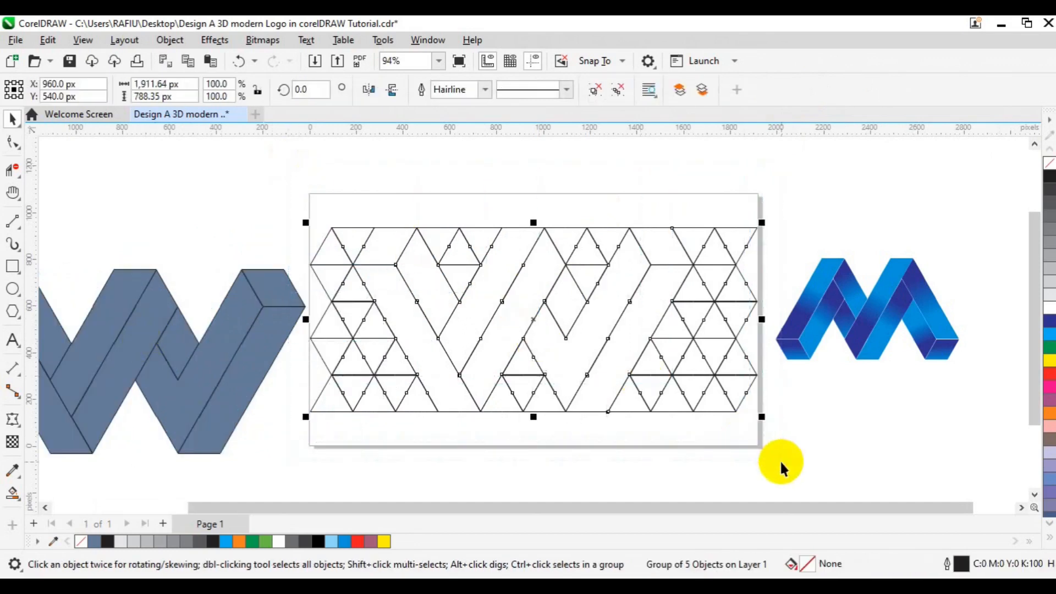
key("Delete")
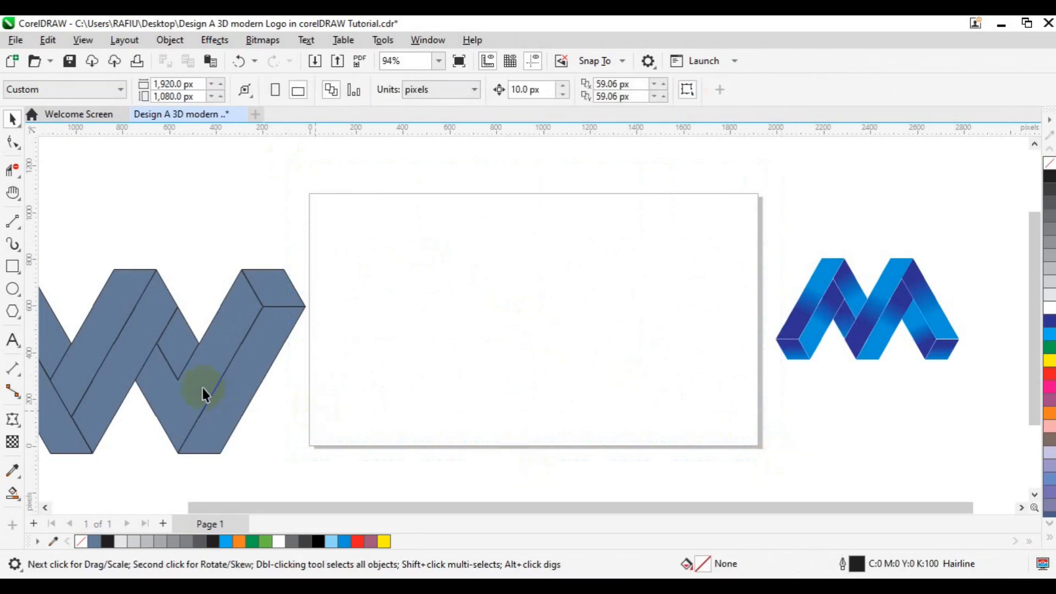
left_click(203, 388)
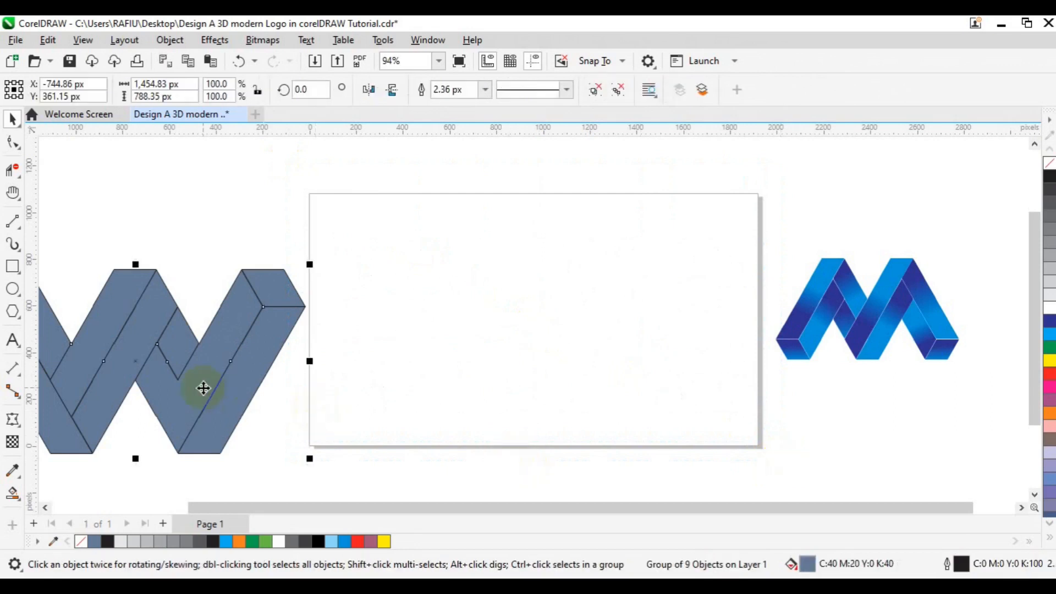
key("p")
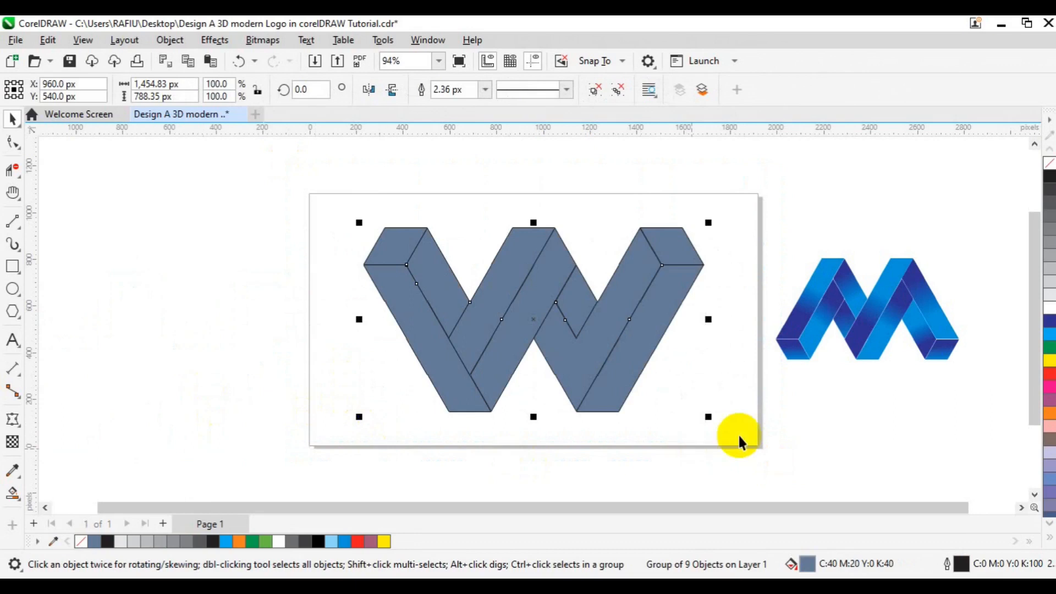
Step: Scale the group about its centre to roughly 874 px wide and mirror it vertically into an M
left_click_drag(713, 421, 674, 381)
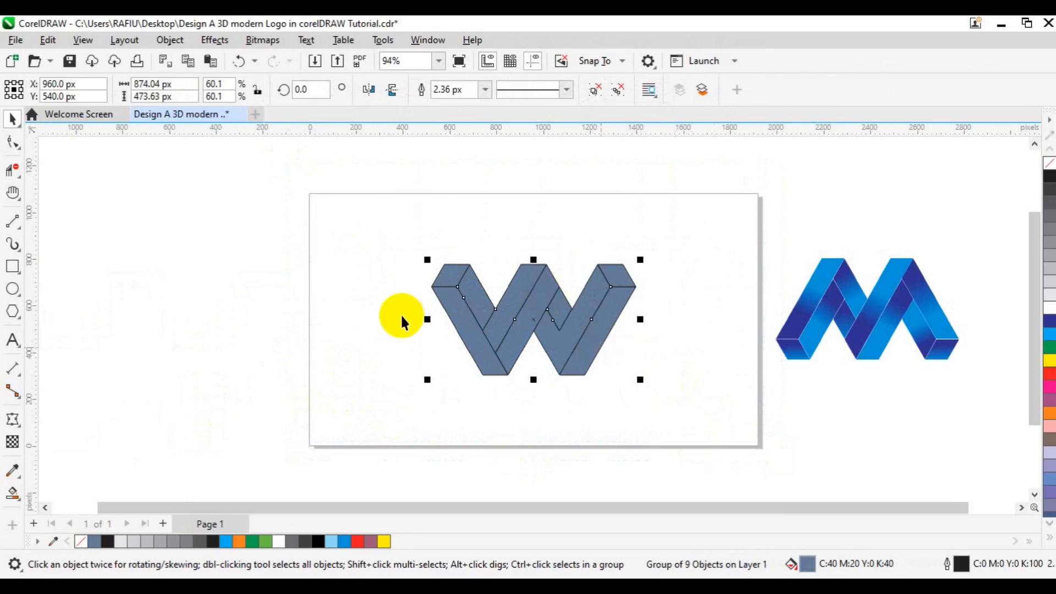
left_click(393, 90)
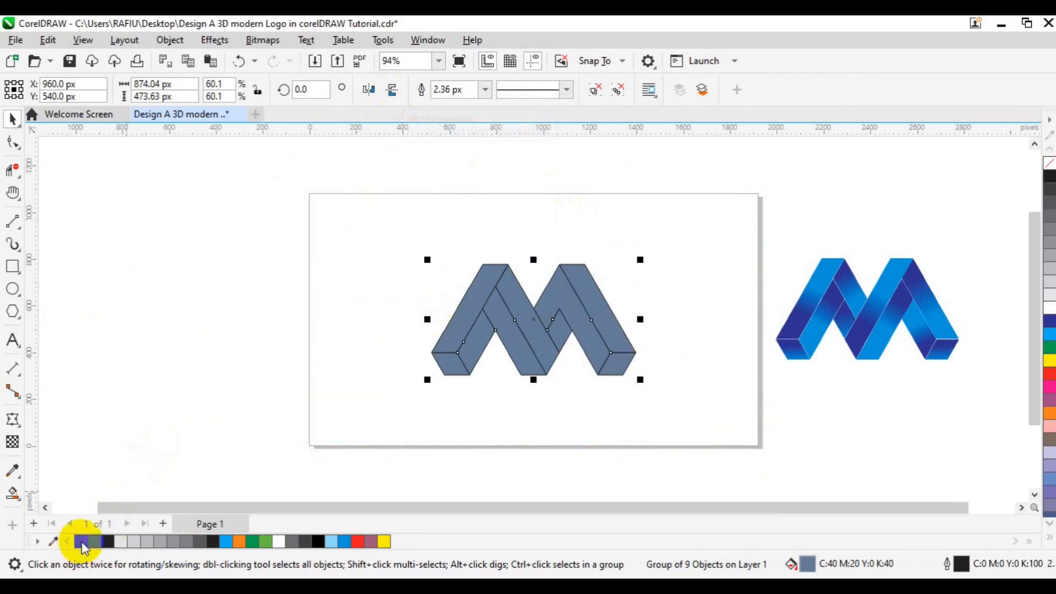
Step: Remove the outline from the grouped M, ungroup all nine shapes and deselect them
right_click(82, 542)
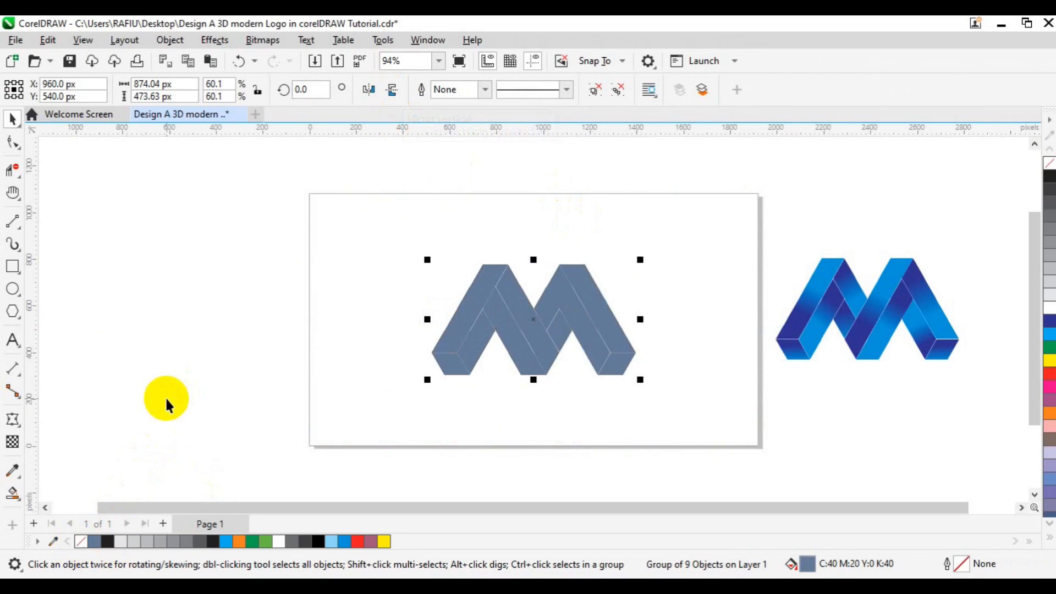
left_click(617, 91)
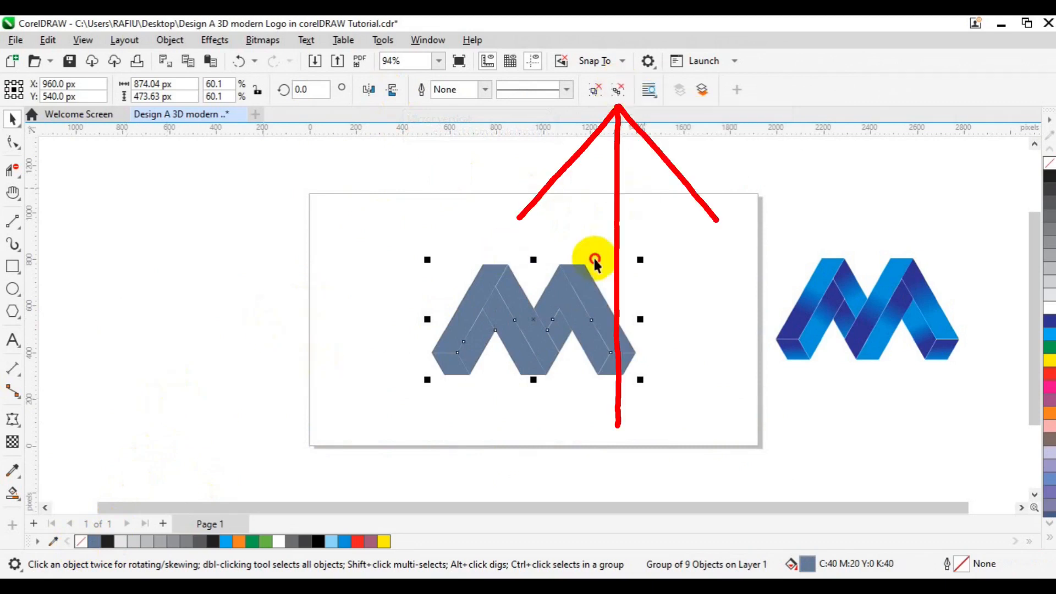
left_click(560, 231)
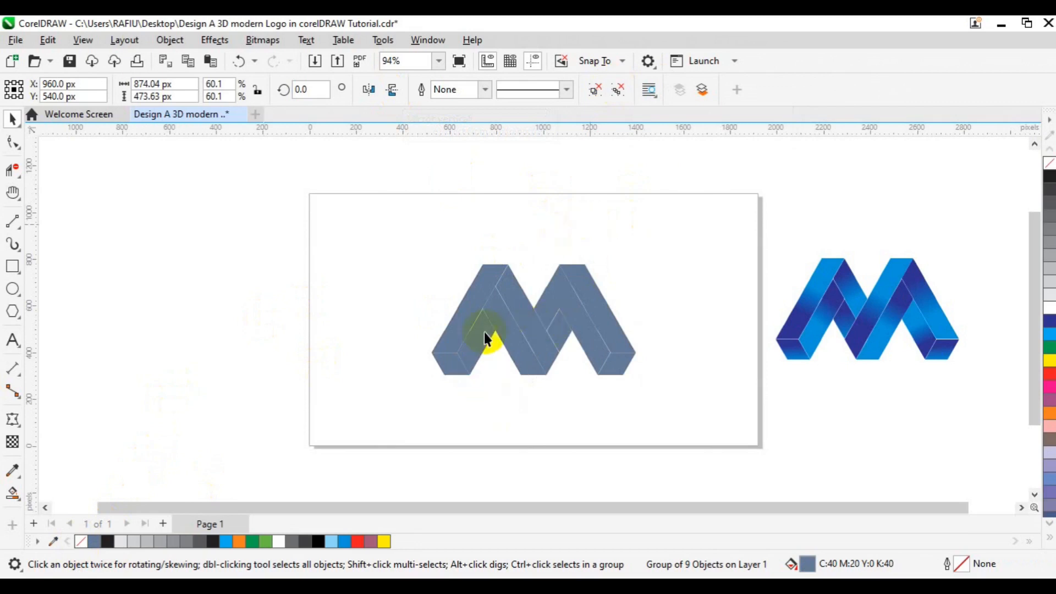
left_click(459, 369)
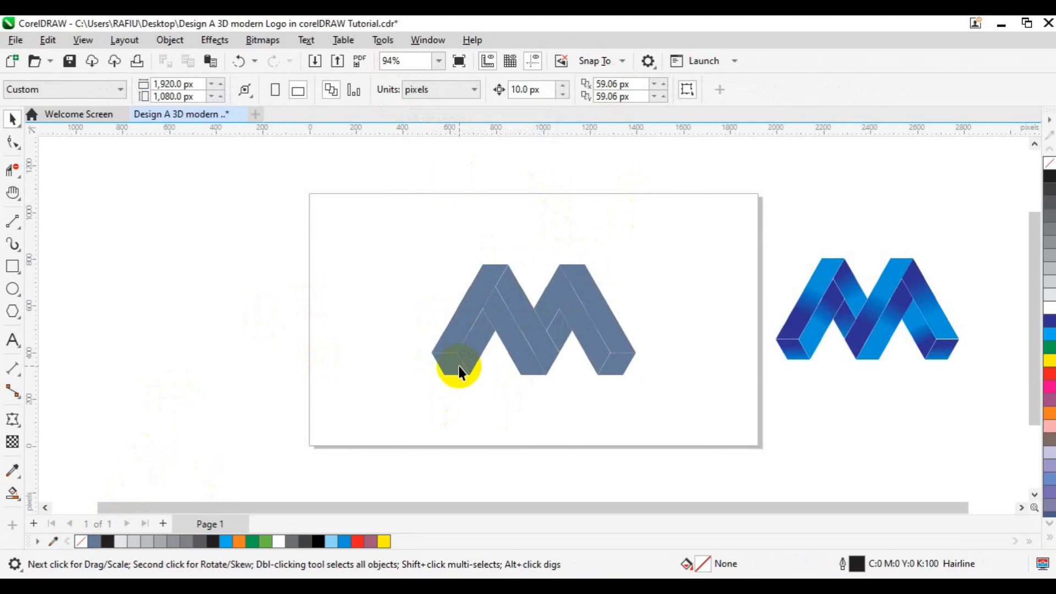
Step: With Interactive Fill, copy the gradient from the reference logo's left outer band onto the M's left outer leg
left_click(17, 498)
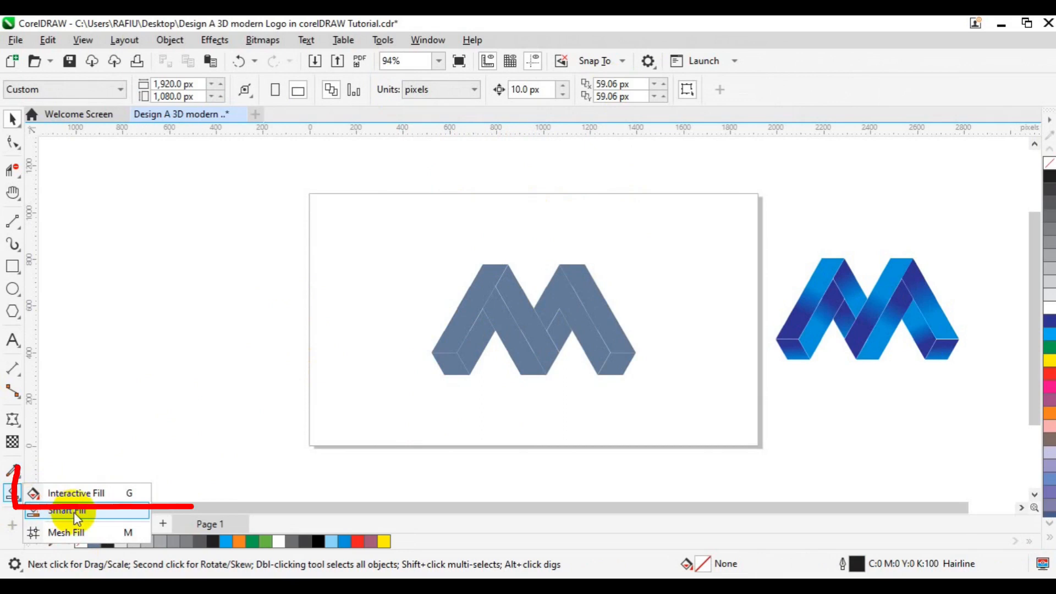
left_click(103, 493)
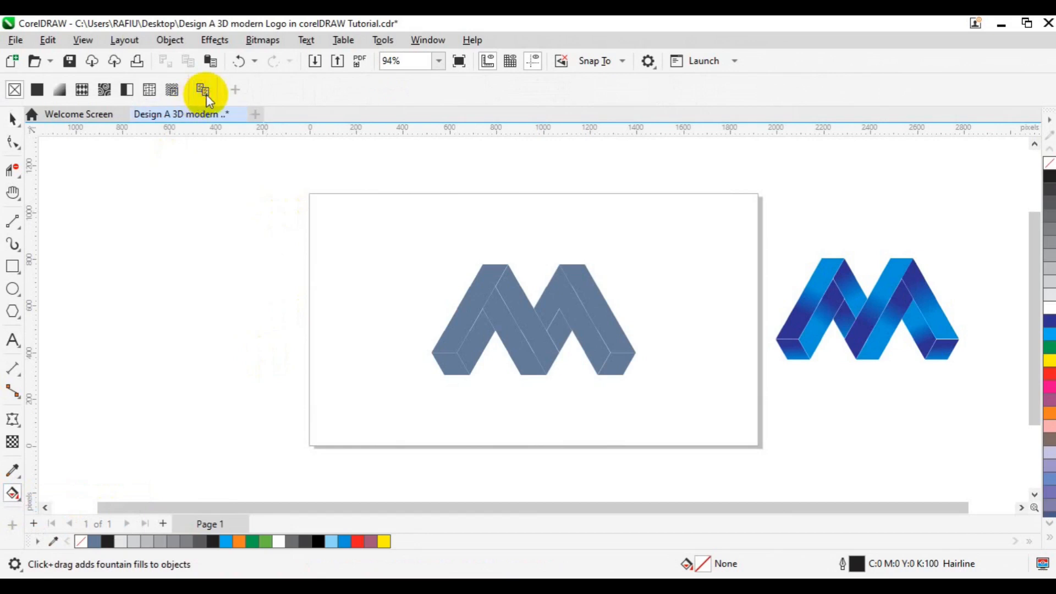
left_click(206, 95)
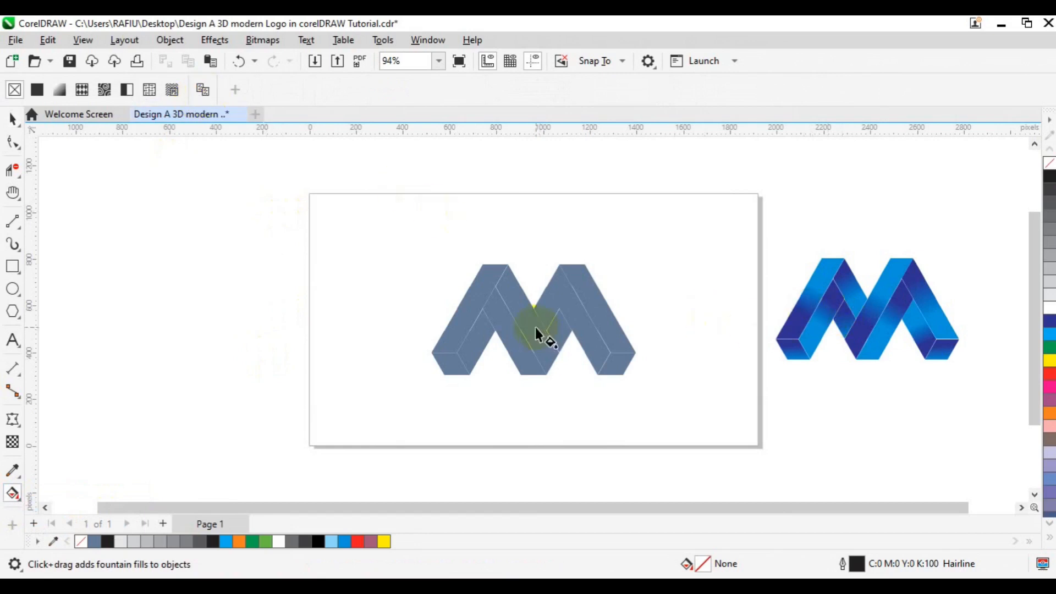
left_click(469, 315)
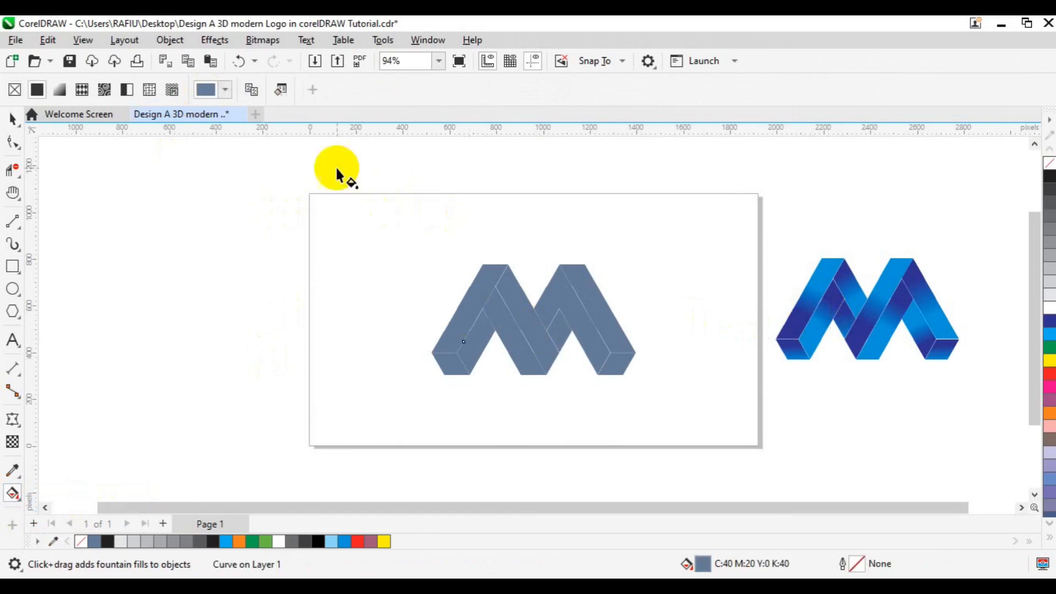
left_click(251, 89)
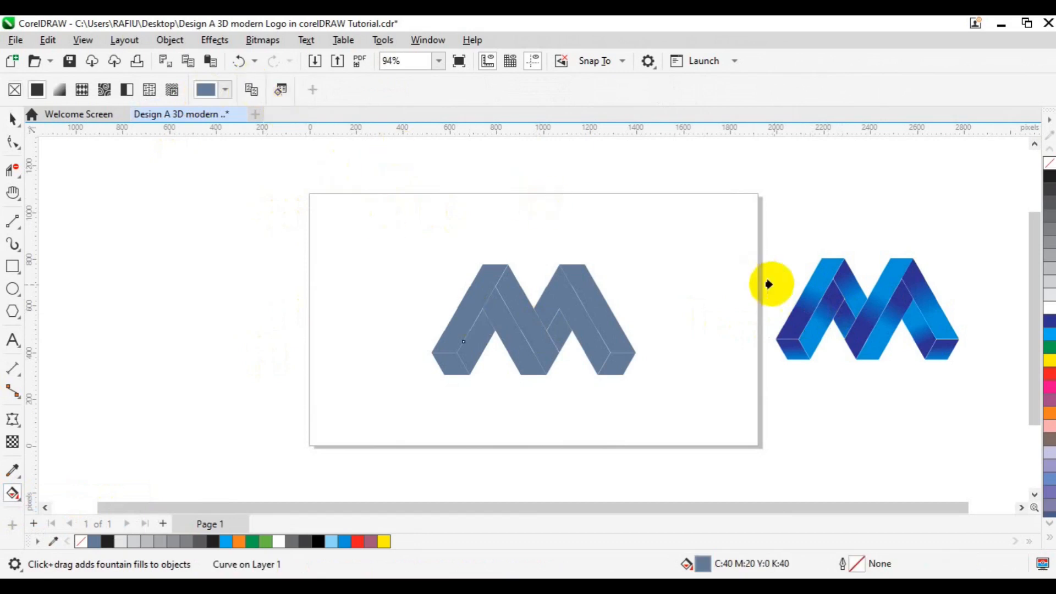
left_click(801, 308)
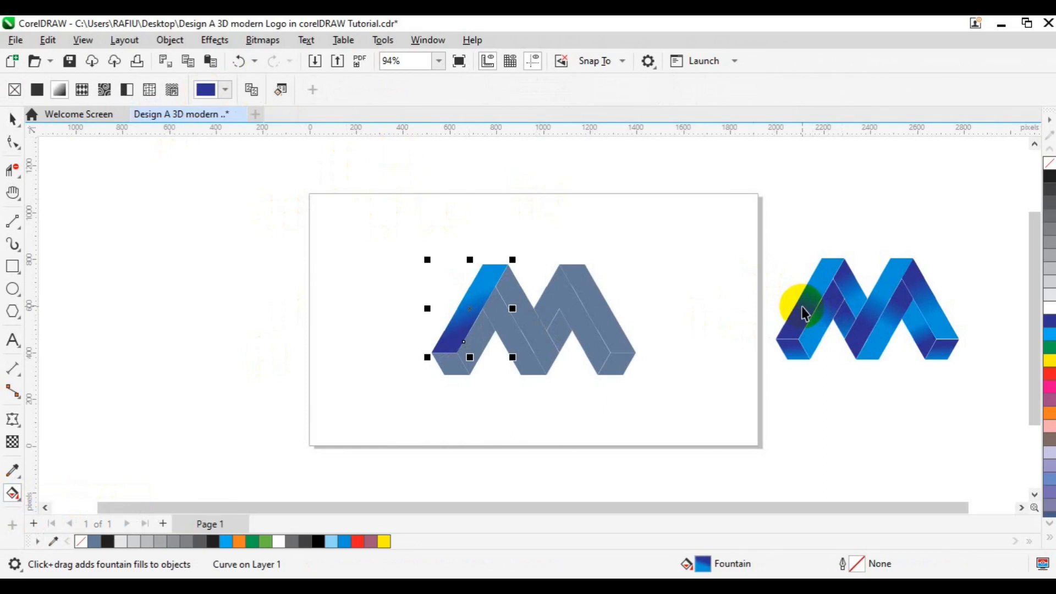
Step: Copy the reference's blue gradient onto the M's inner left leg and redirect it from dark at the peak to light at the foot
left_click(480, 355)
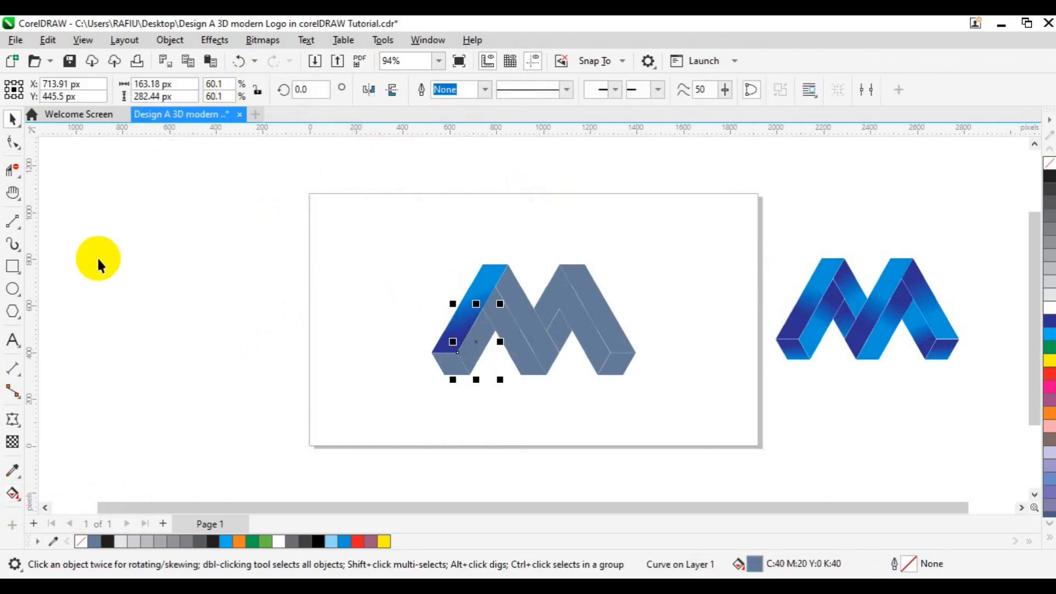
left_click(13, 495)
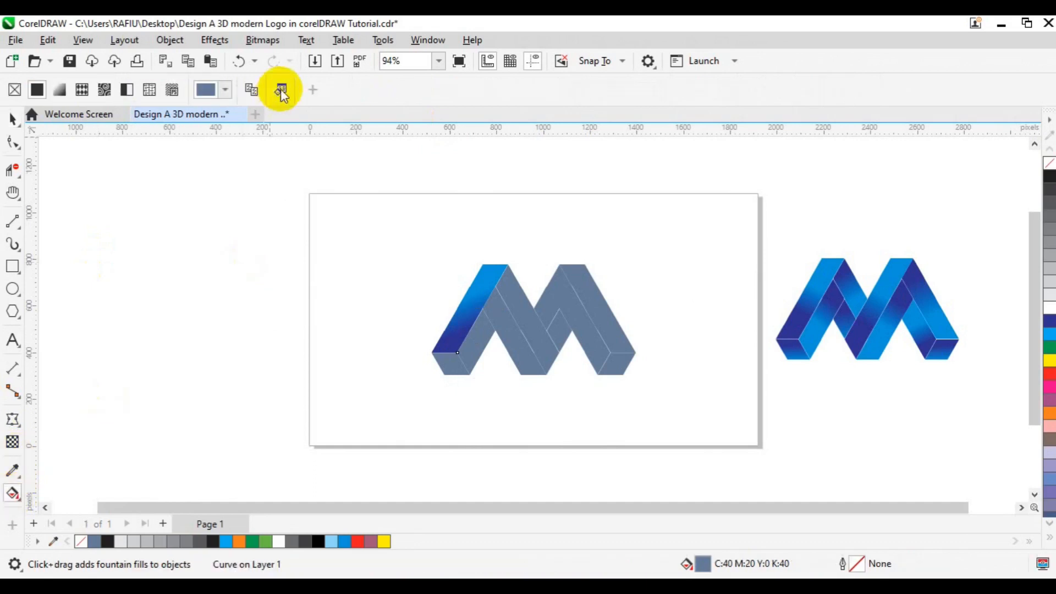
left_click(259, 91)
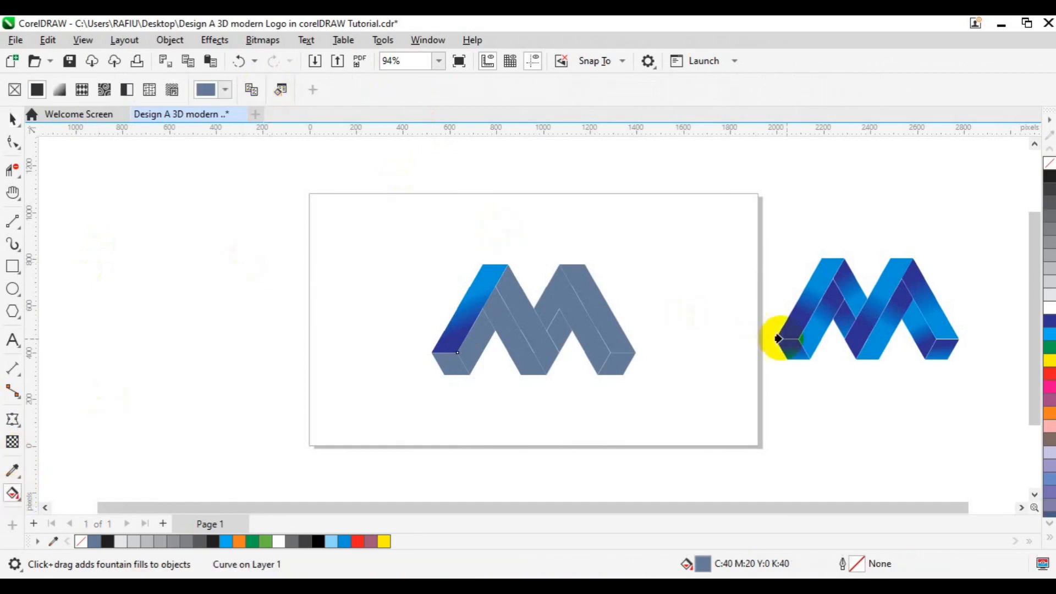
left_click(808, 333)
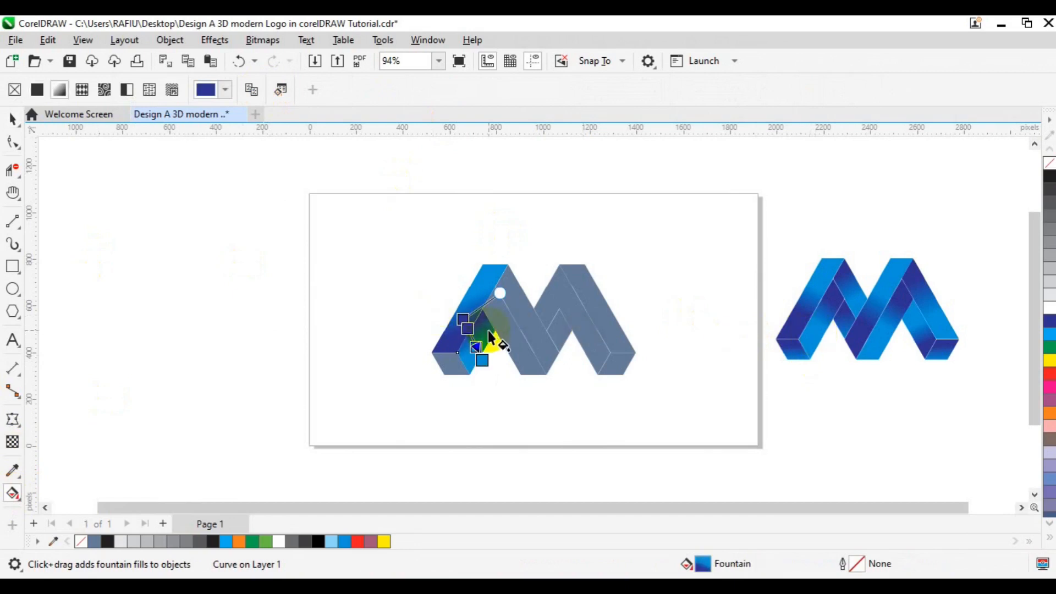
left_click_drag(484, 323, 470, 358)
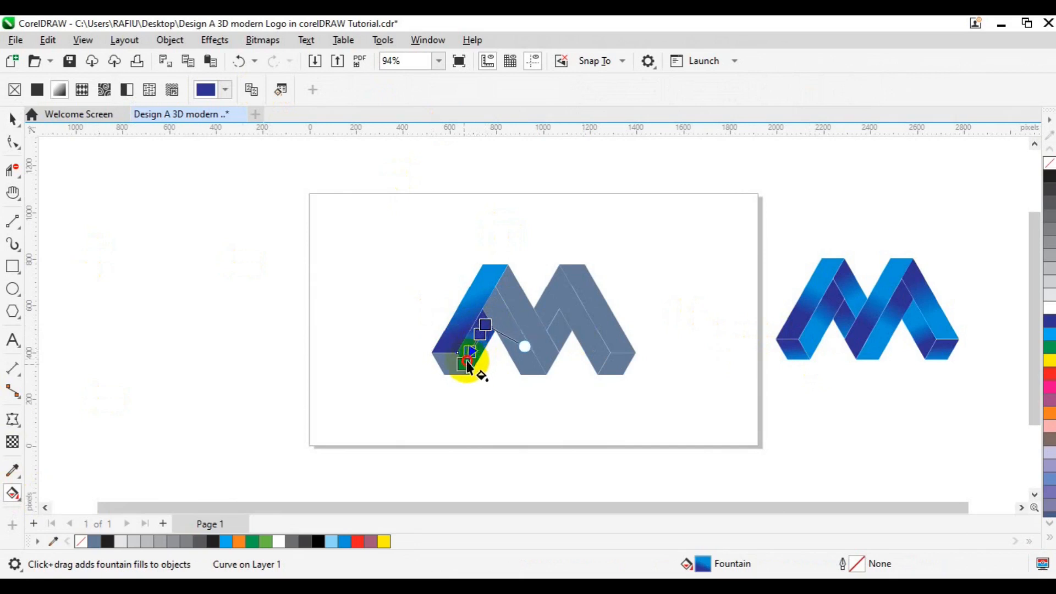
key("space")
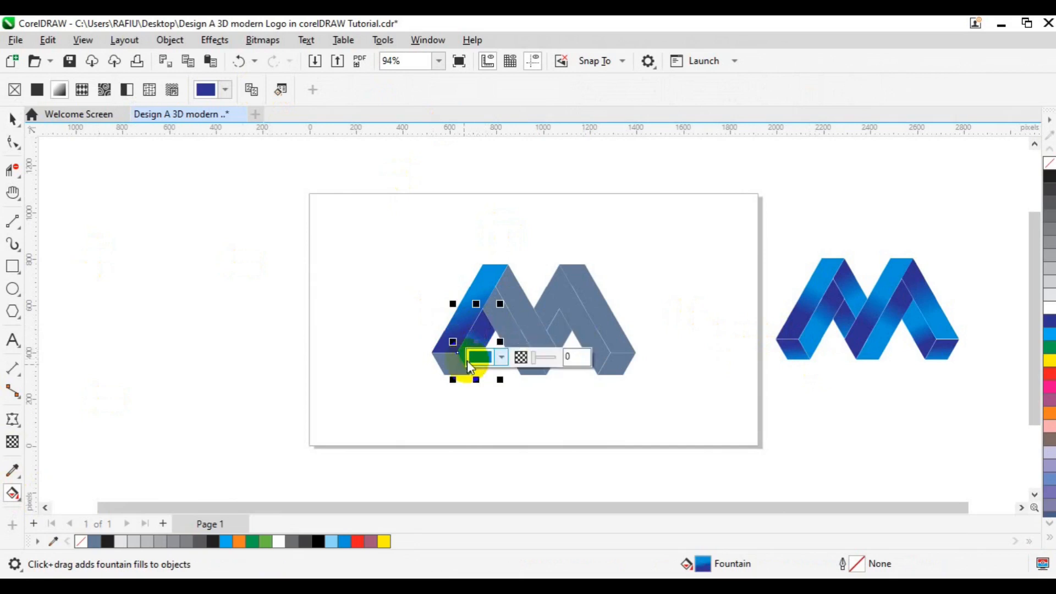
Step: Copy the fill of the reference logo's lower-left end piece onto the matching end piece of the M
left_click(444, 376)
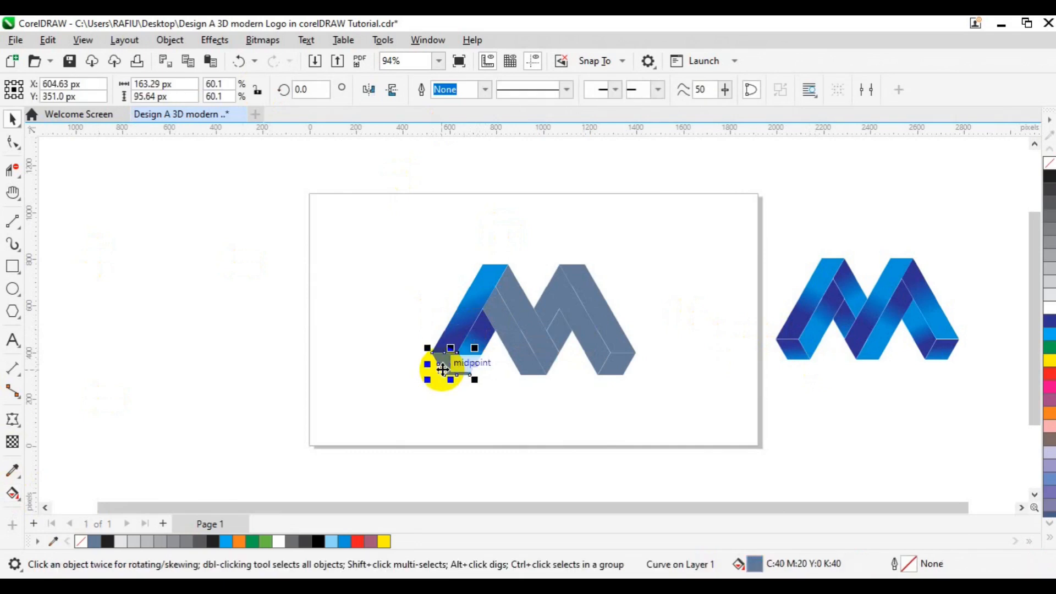
left_click(13, 493)
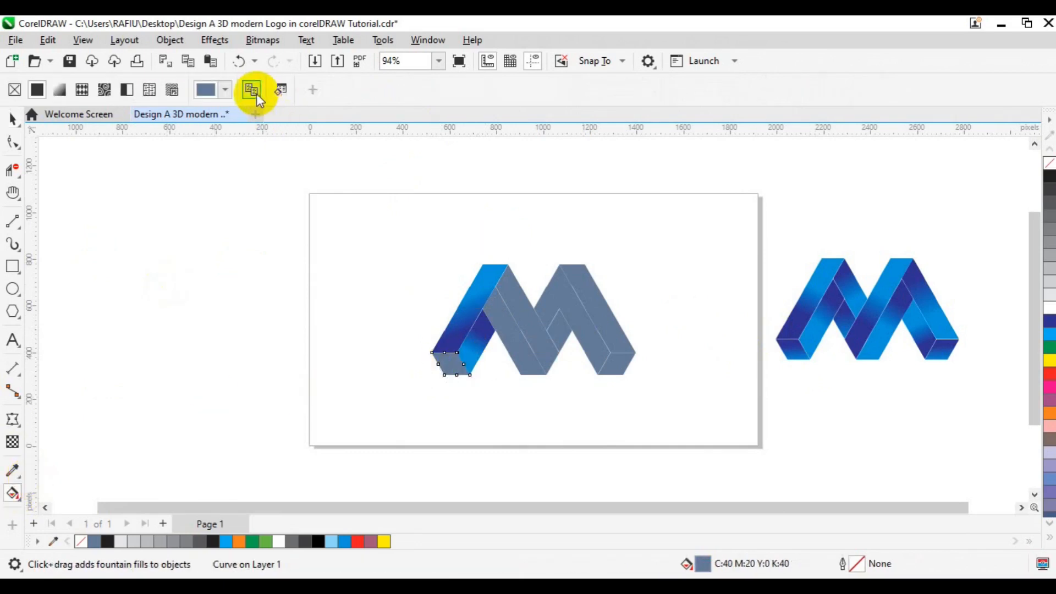
left_click(789, 355)
key("space")
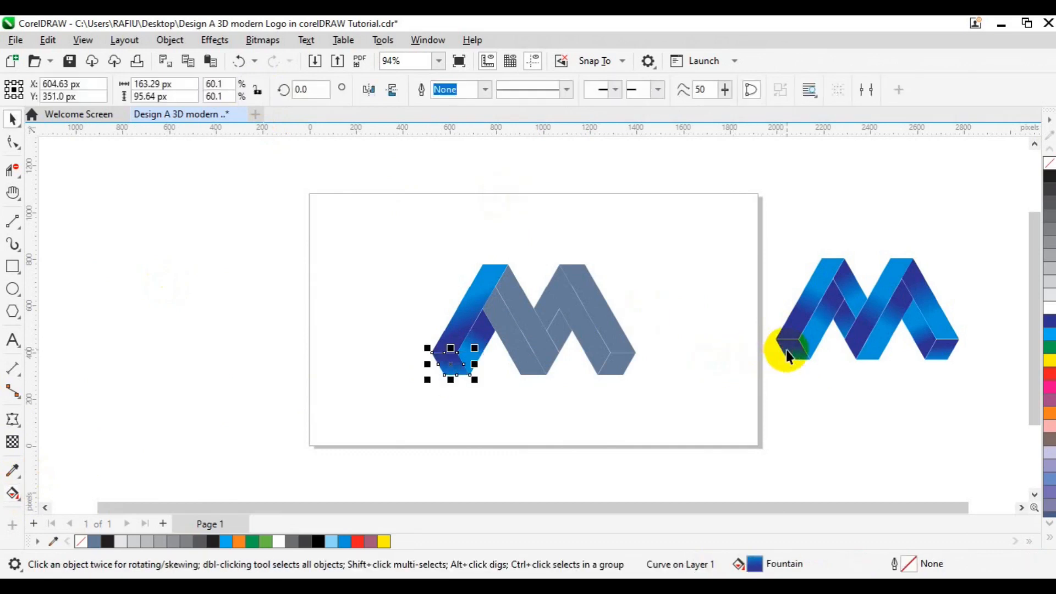
Step: Copy a blue gradient from the middle of the reference logo onto the inner band descending from the M's left peak
left_click(519, 348)
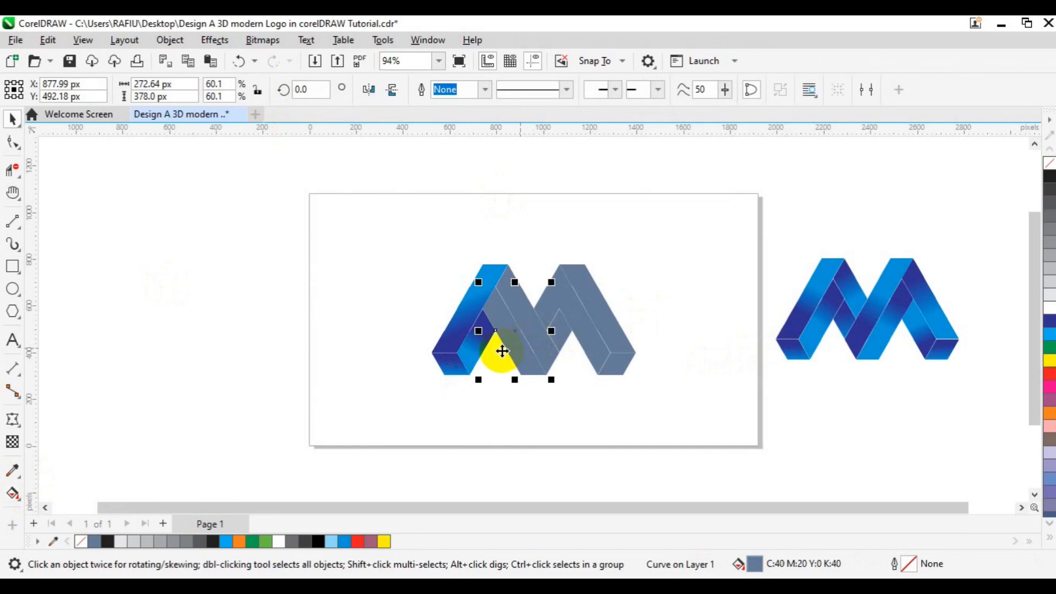
left_click(13, 493)
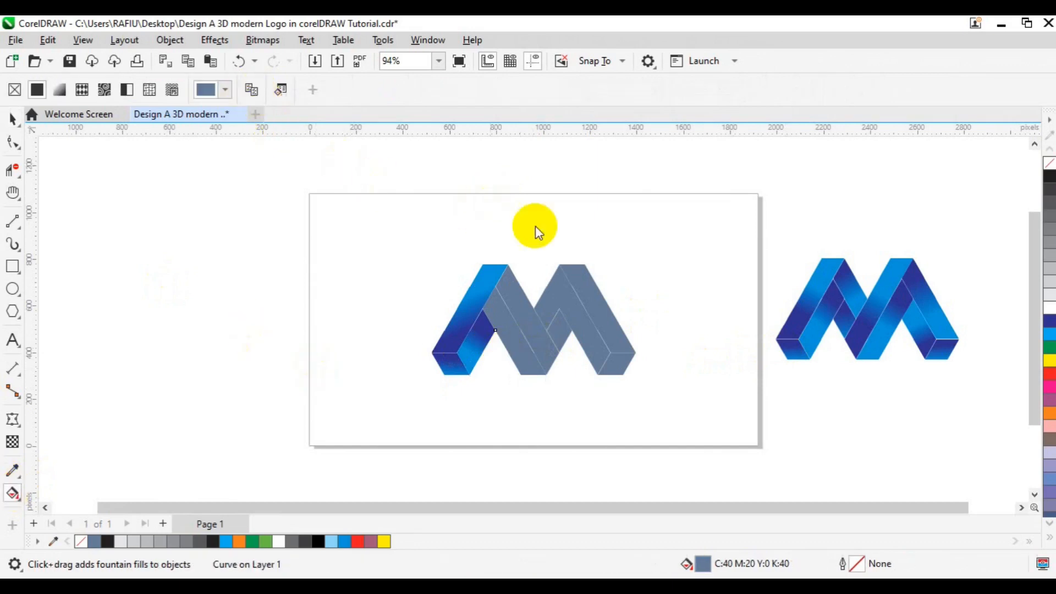
left_click(837, 316)
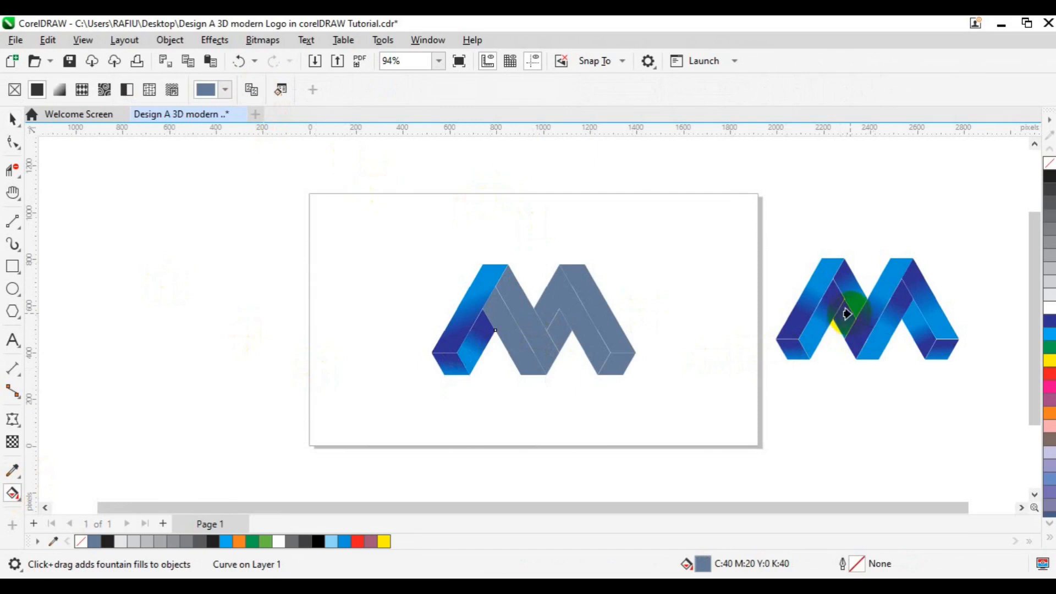
left_click(847, 306)
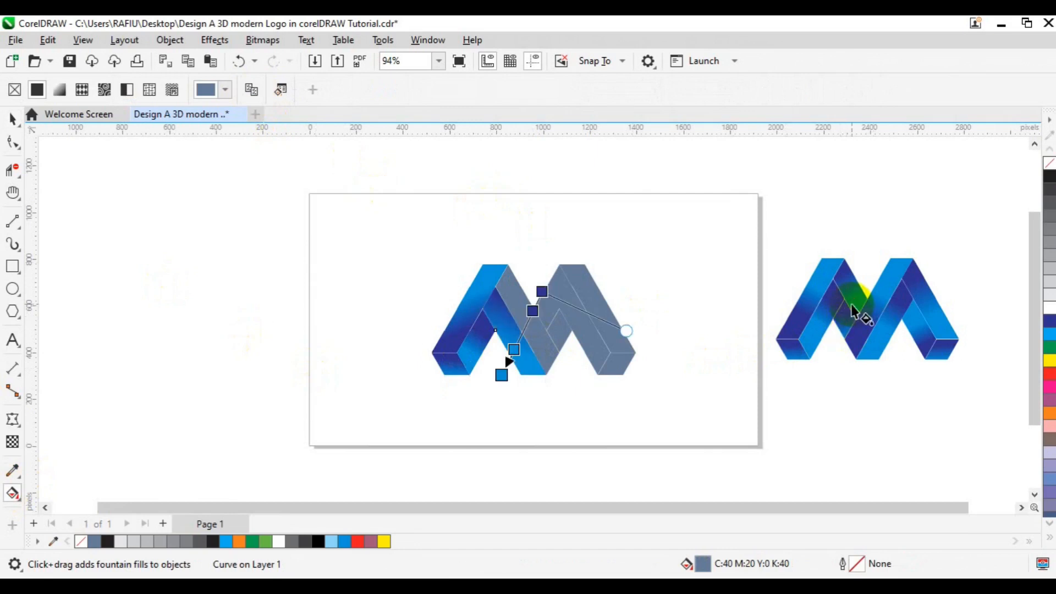
key("space")
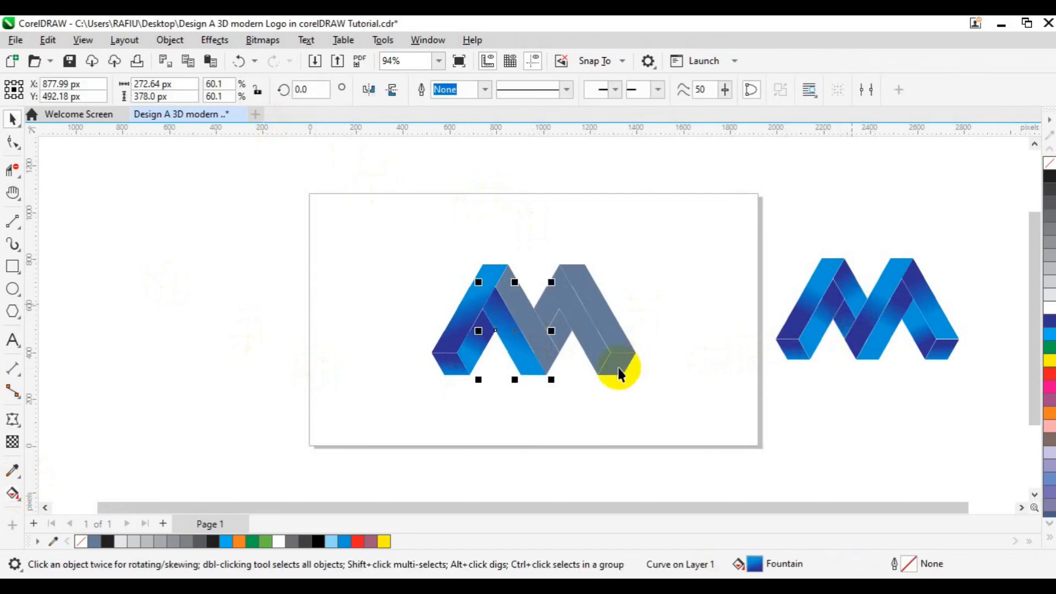
Step: Redirect that inner band's gradient along its length, dark below the left peak and light at the middle foot
left_click(12, 493)
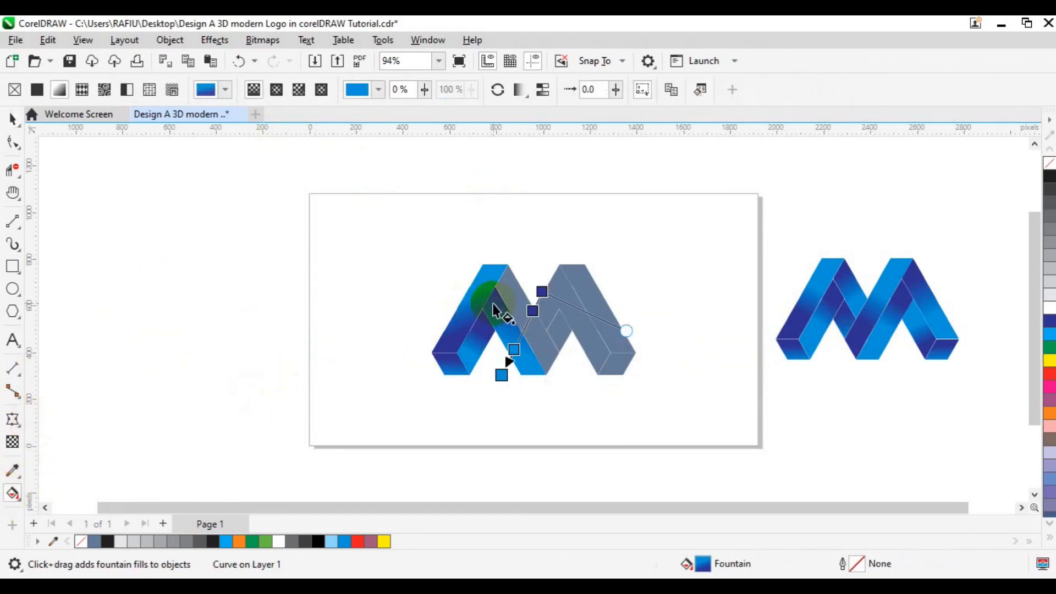
left_click_drag(493, 297, 517, 334)
left_click_drag(528, 353, 531, 364)
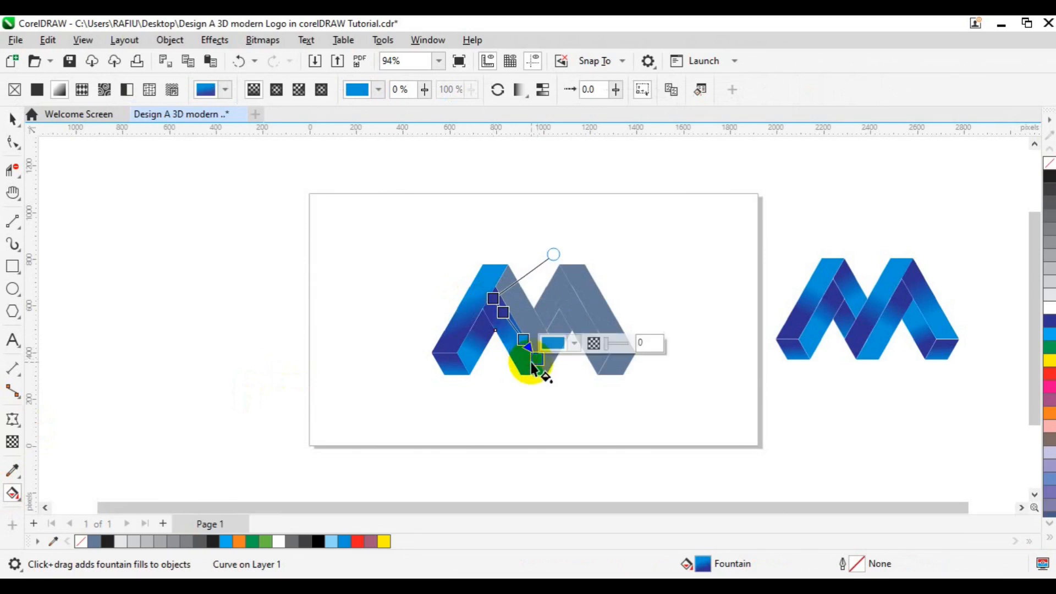
Step: Copy reference gradients onto the outer band descending from the left peak and onto the inner shape forming the right peak
left_click(529, 320)
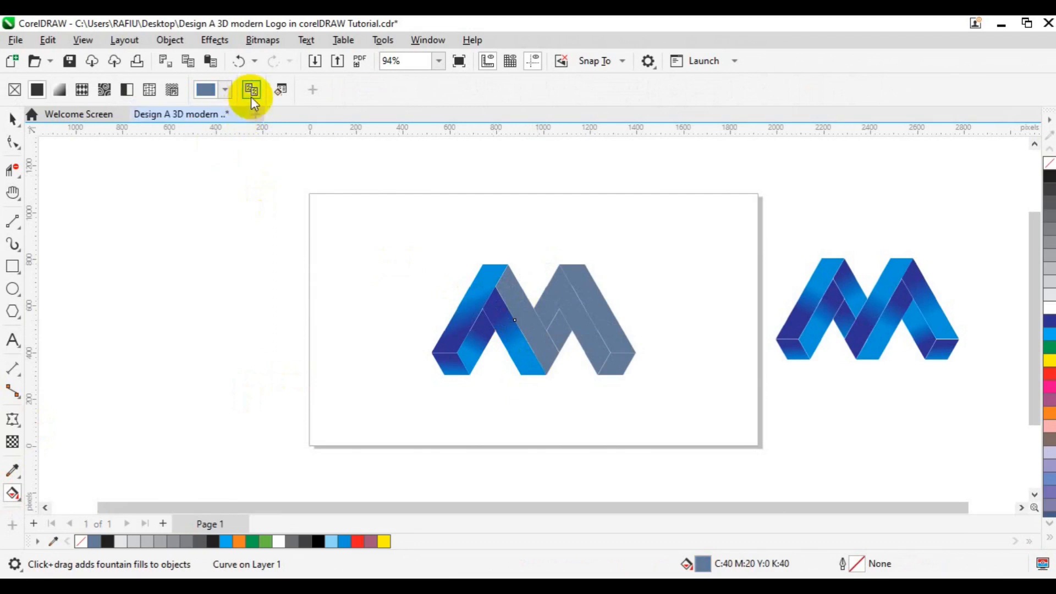
left_click(869, 305)
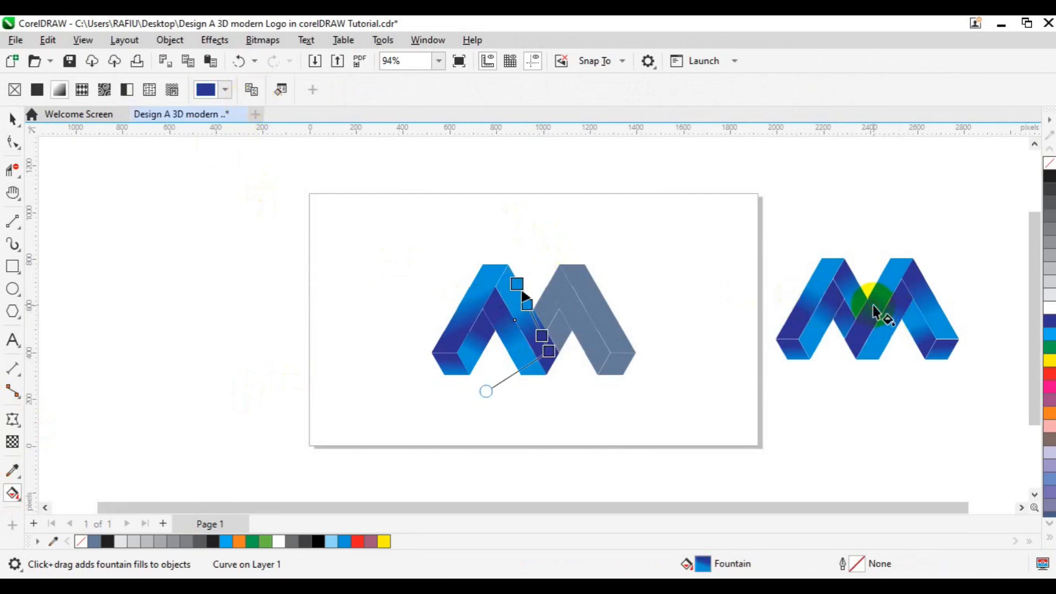
left_click(553, 302)
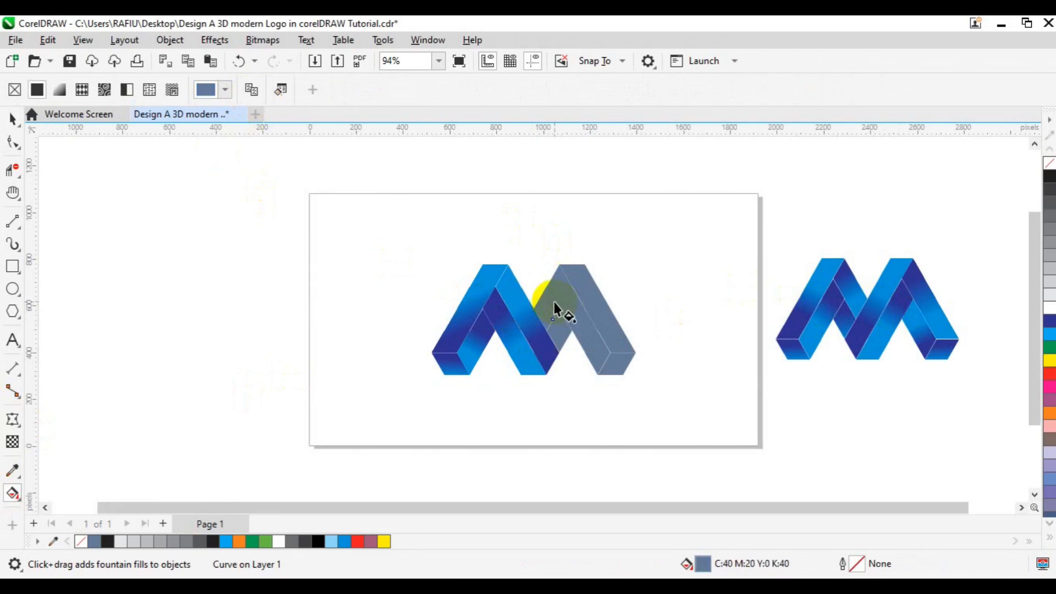
left_click(254, 97)
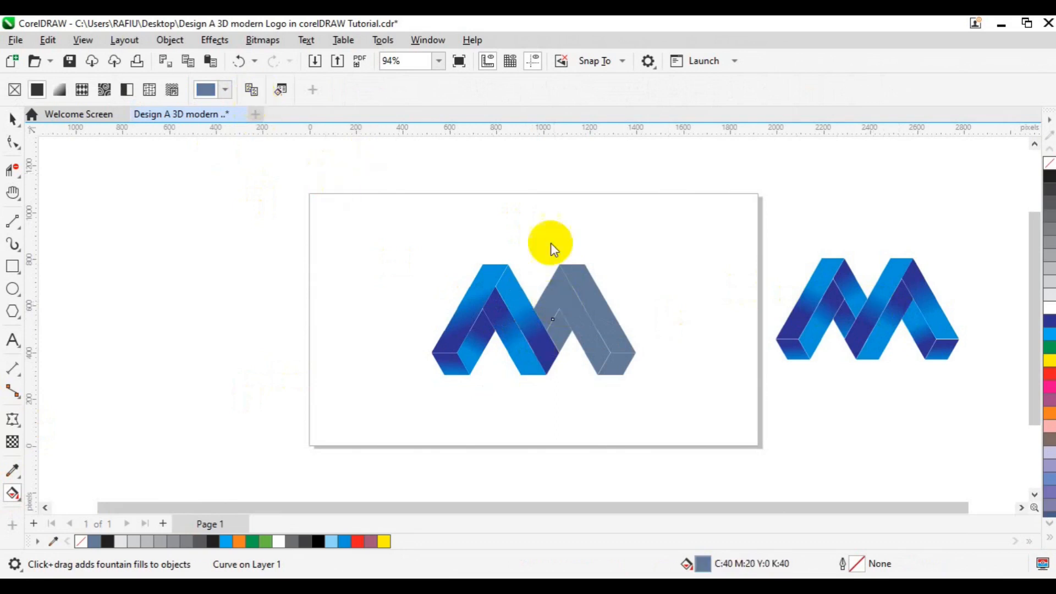
left_click(898, 328)
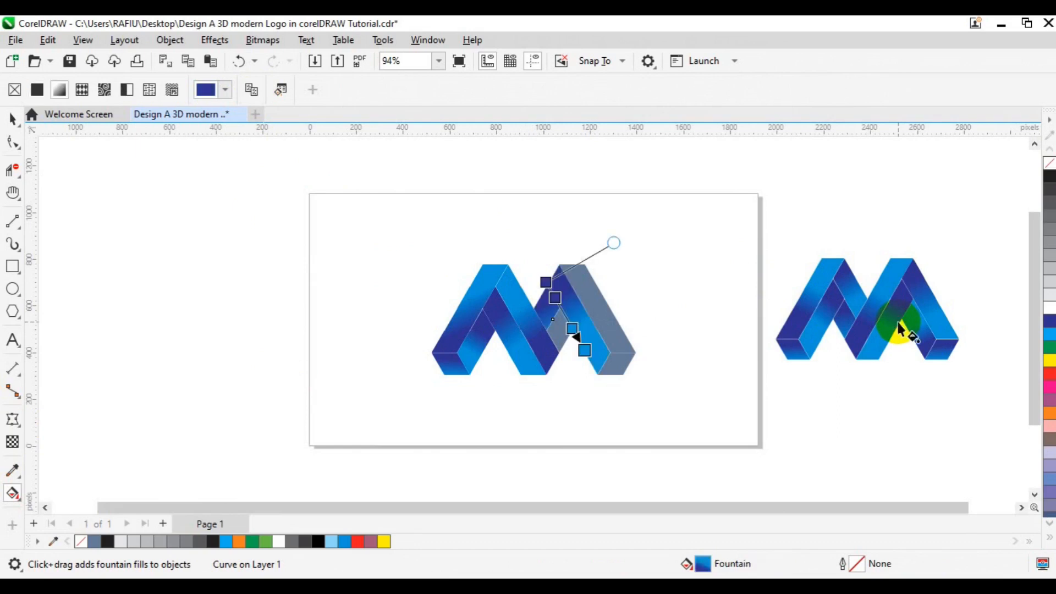
Step: Copy the gradient of the reference logo's right outer leg onto the M's outer right band
left_click(603, 317)
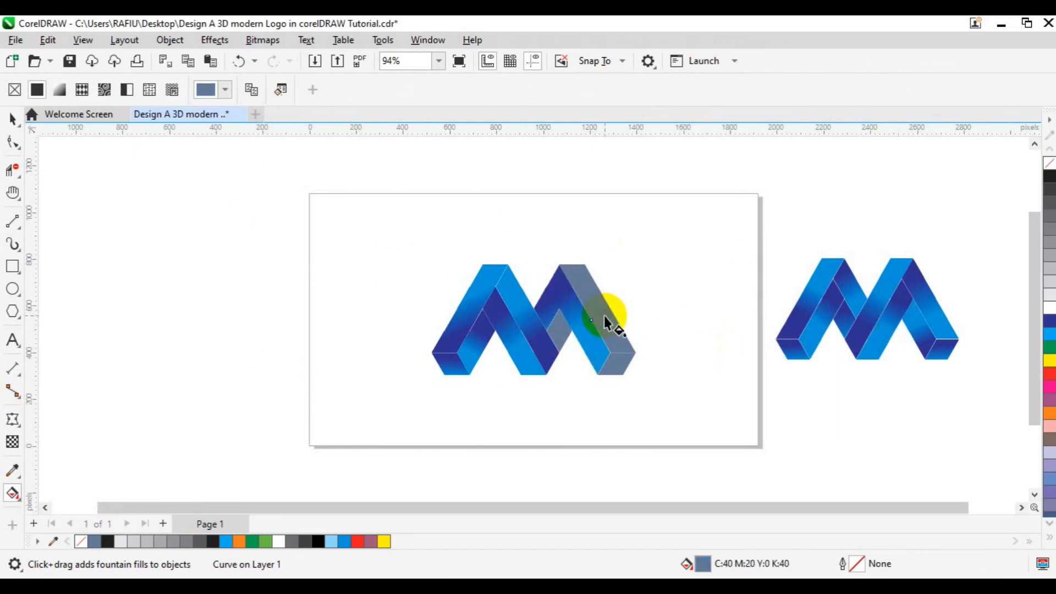
left_click(251, 93)
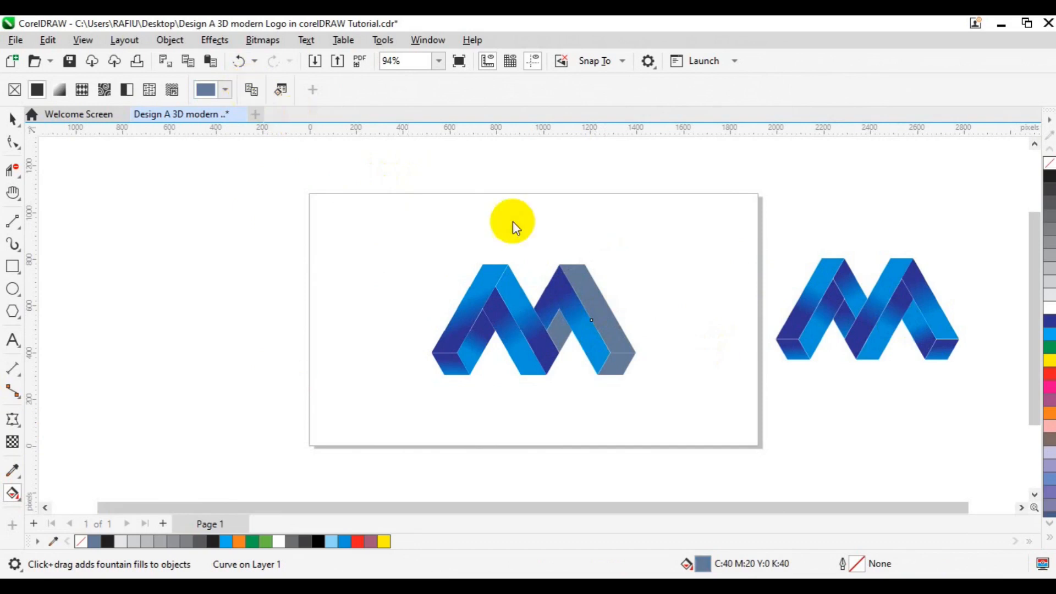
left_click(945, 328)
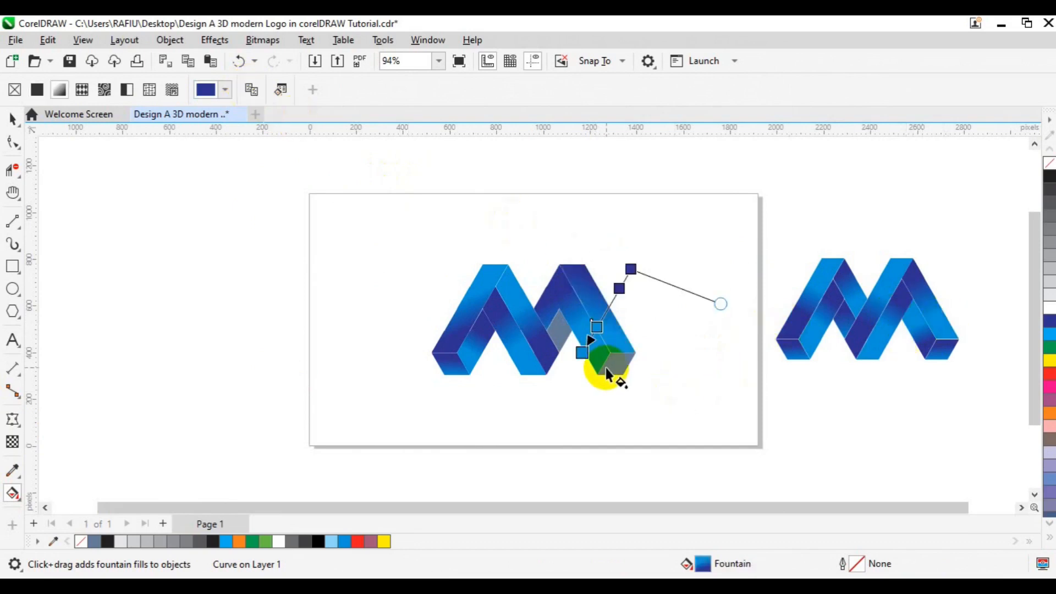
key("ctrl+z")
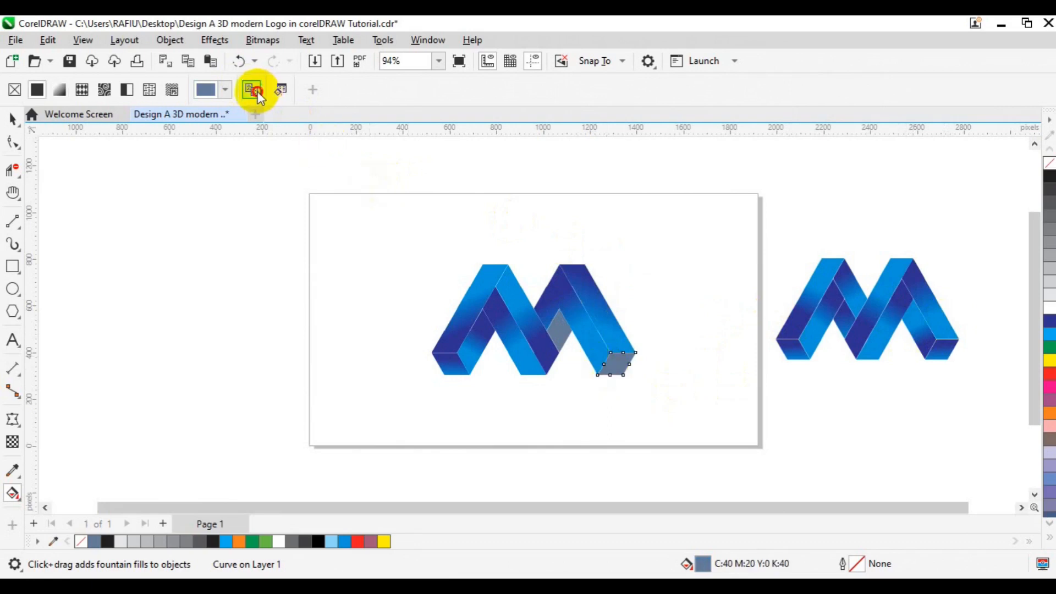
Step: Copy the M's left foot gradient onto its right foot, and the reference logo's inner diamond gradient onto the remaining grey diamond
left_click(444, 366)
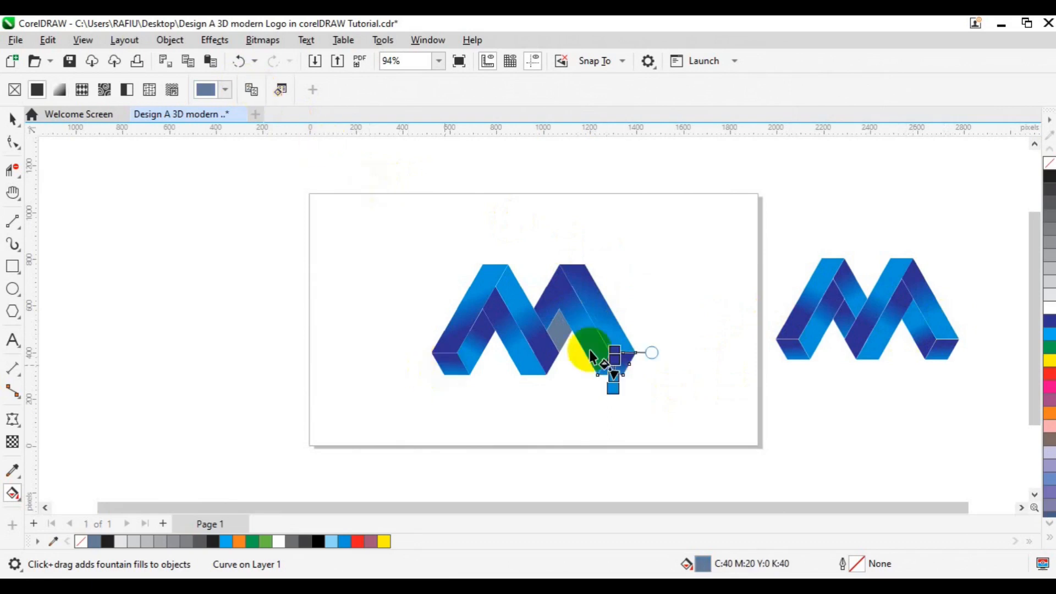
left_click(558, 334)
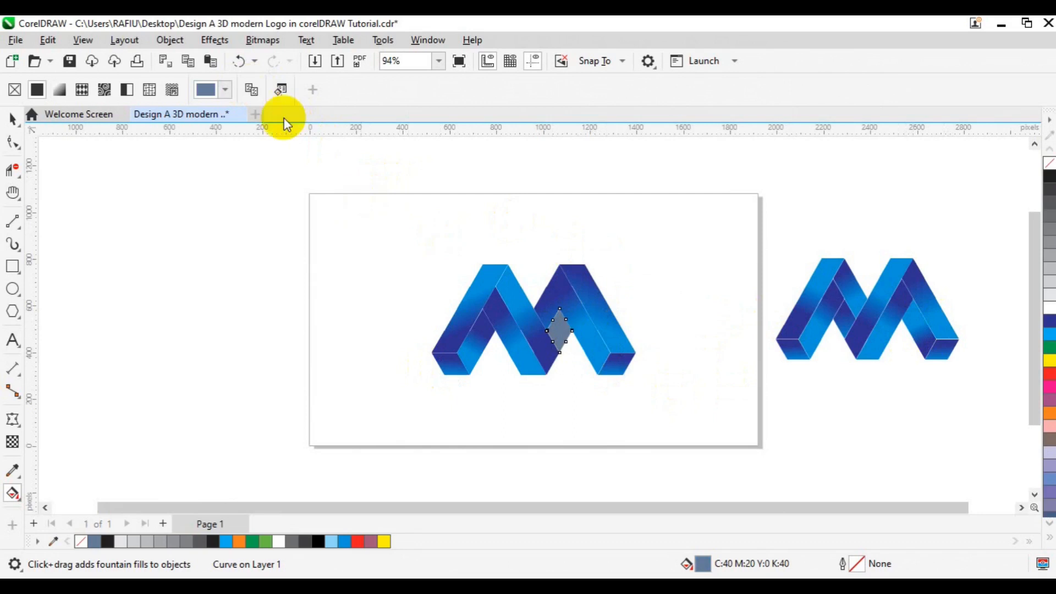
left_click(837, 331)
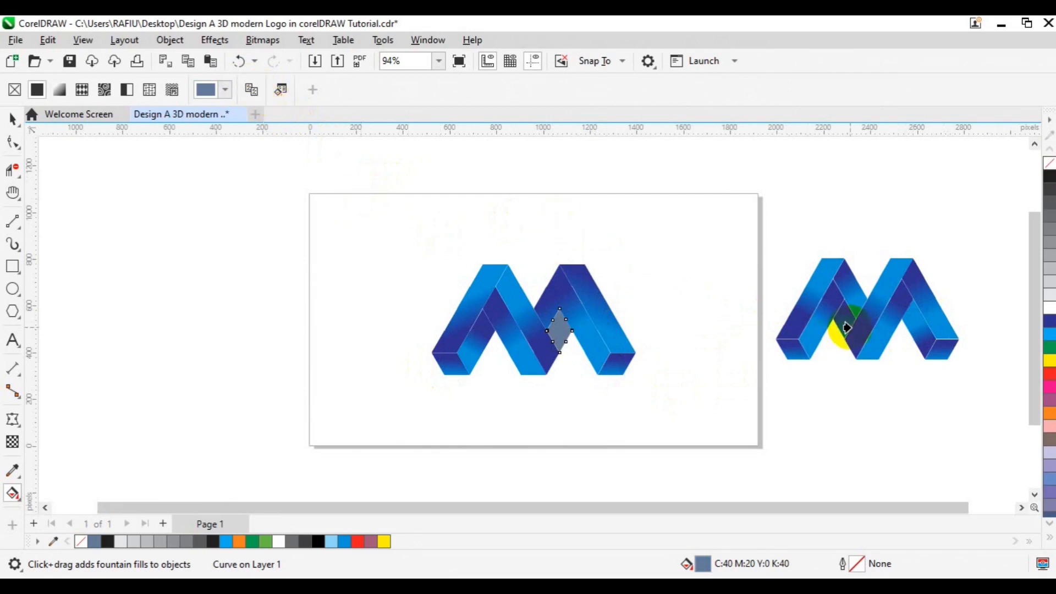
key("space")
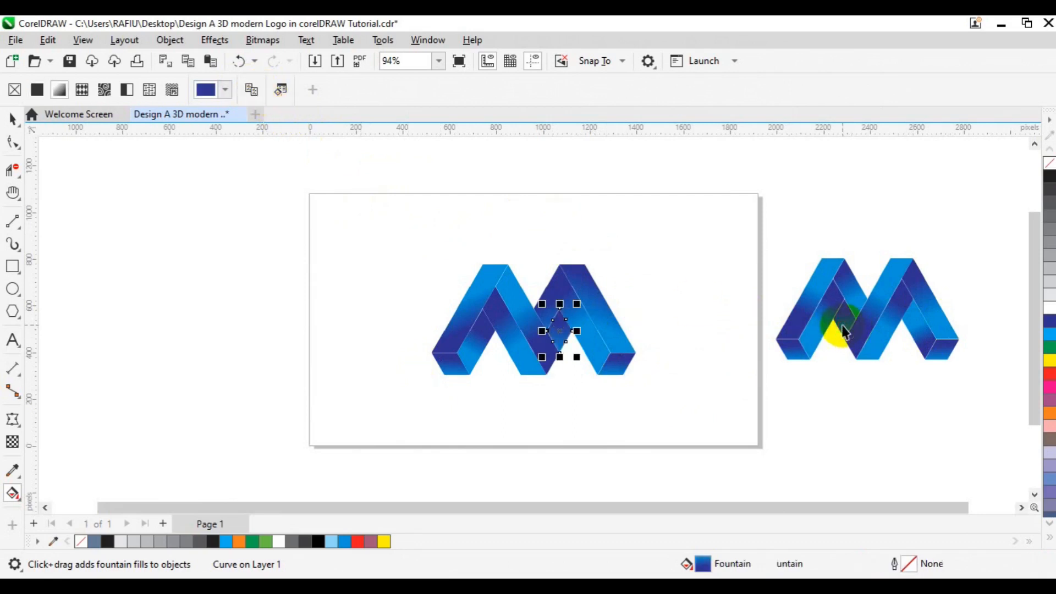
left_click(643, 363)
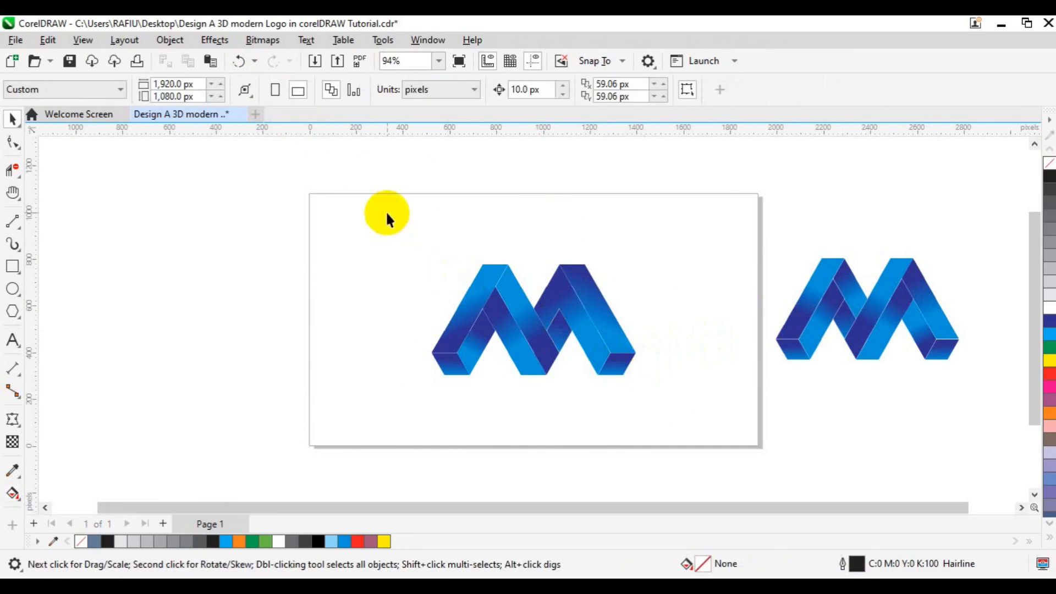
Step: Scale the whole M logo down about its centre to about 784 by 425 px and group its pieces
left_click_drag(387, 214, 676, 415)
left_click_drag(640, 381, 633, 382)
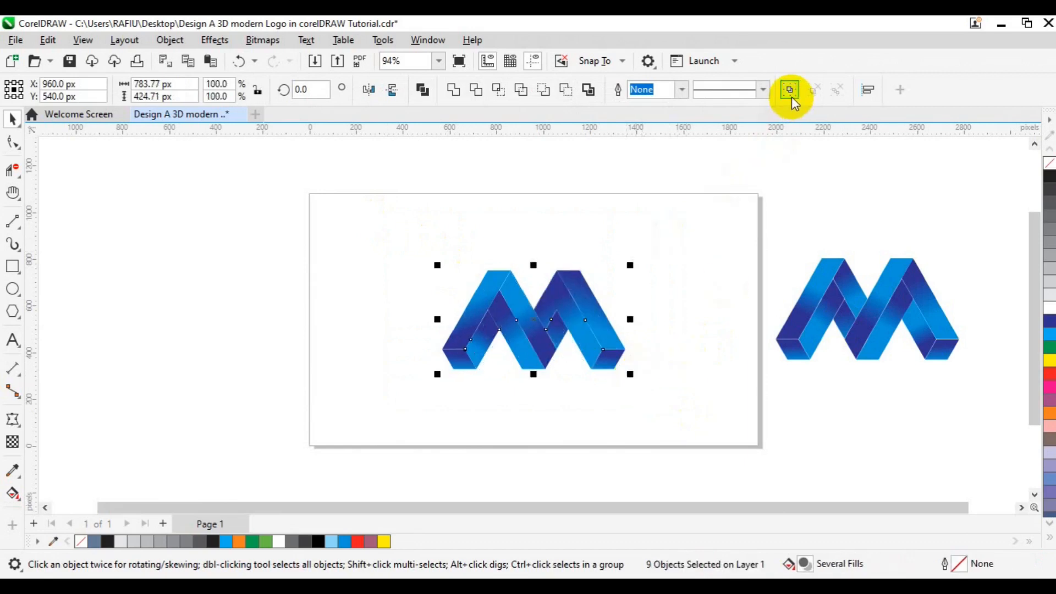
key("ctrl+g")
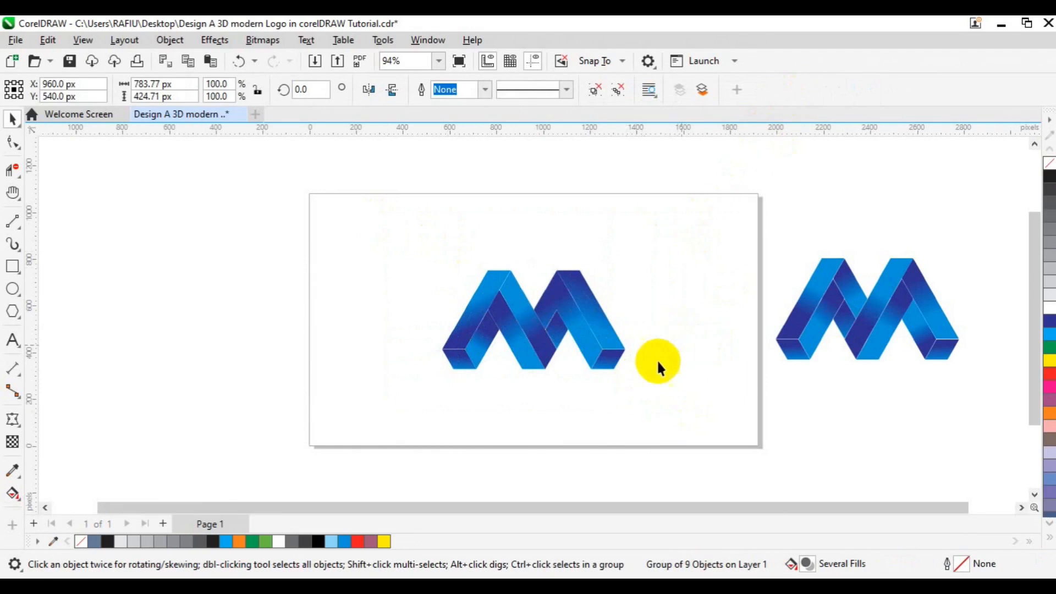
left_click(661, 320)
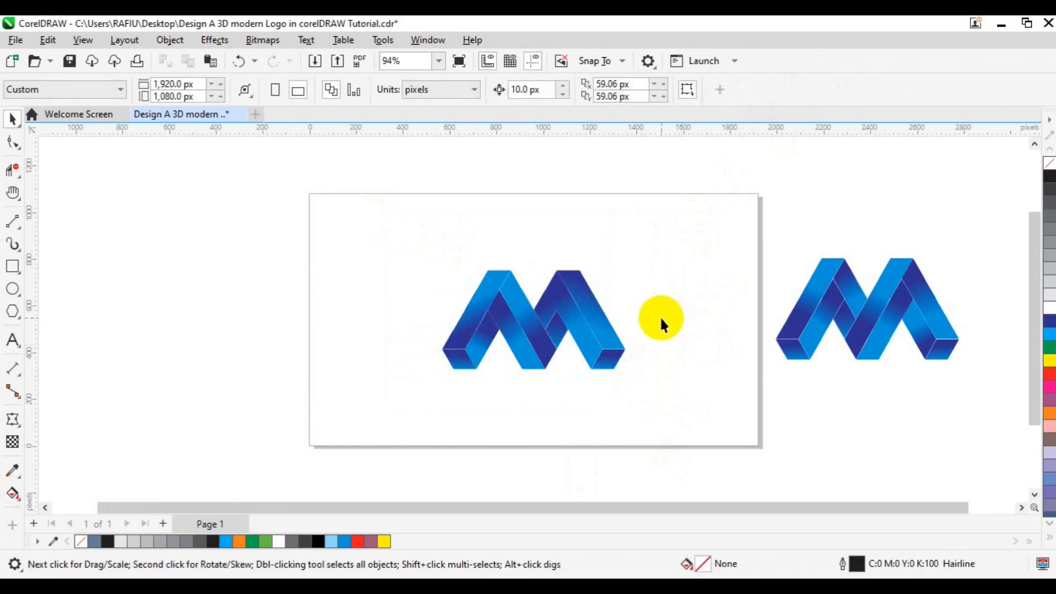